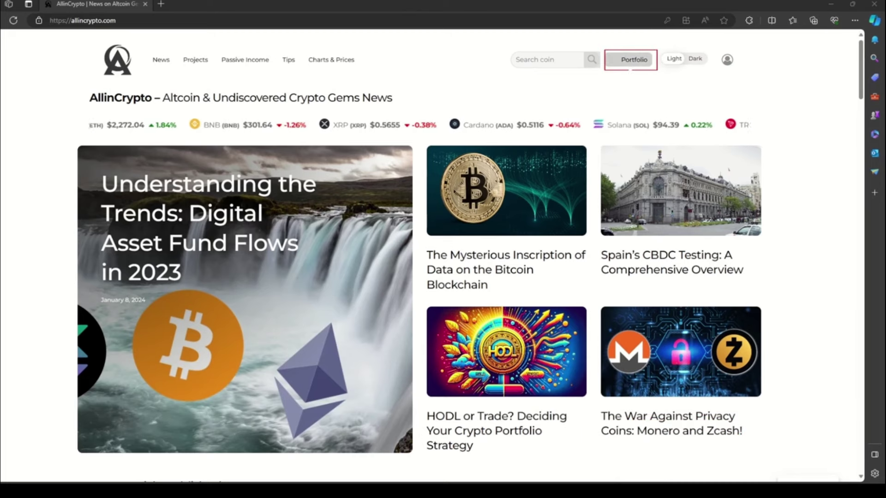
Step: Open the Portfolio section's Sign Up form and enter a username and e-mail address
left_click(633, 63)
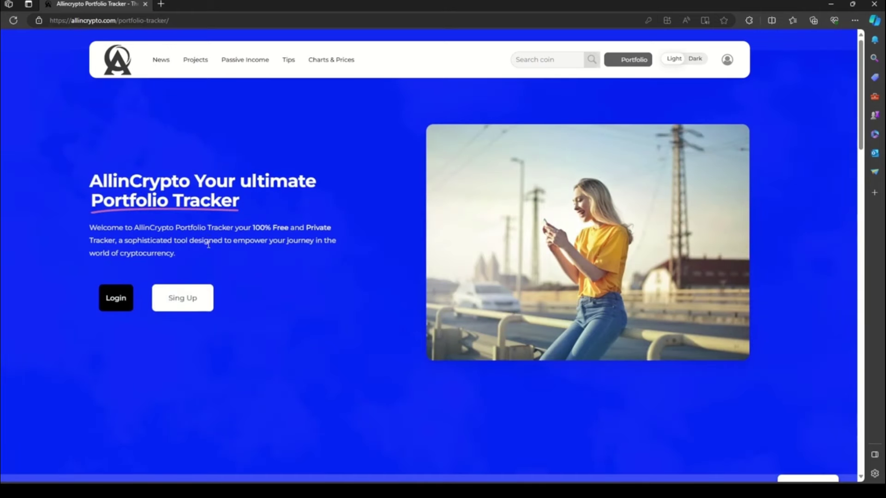
left_click(195, 309)
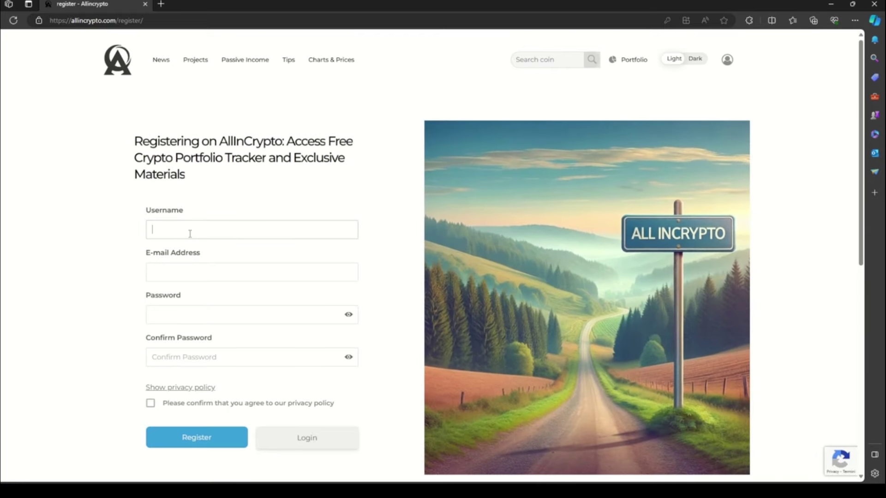
type("testuser")
key("Tab")
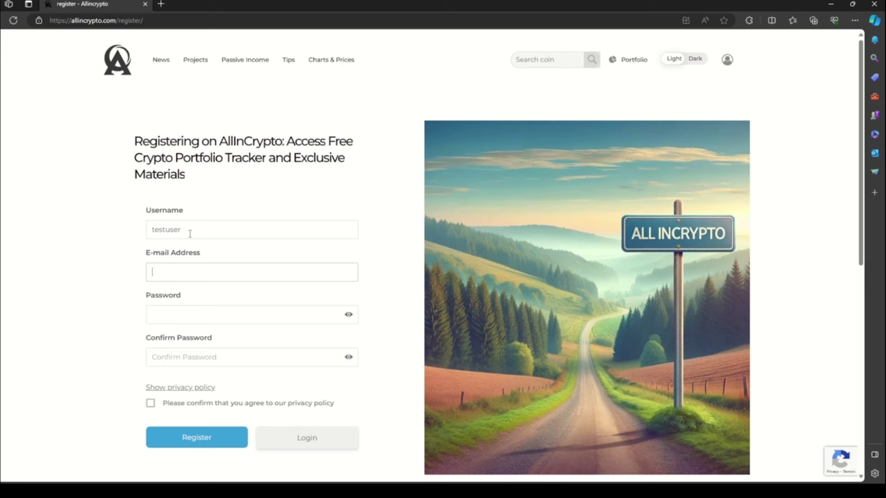
key("Tab")
Step: Enter and confirm the account password, accept the privacy policy, and register
type("12345678")
key("Tab")
type("12345678")
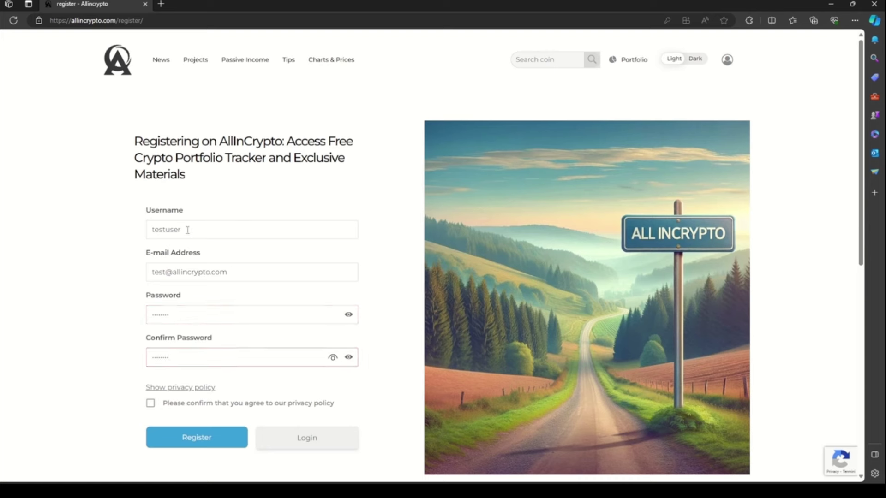
left_click(151, 404)
left_click(197, 439)
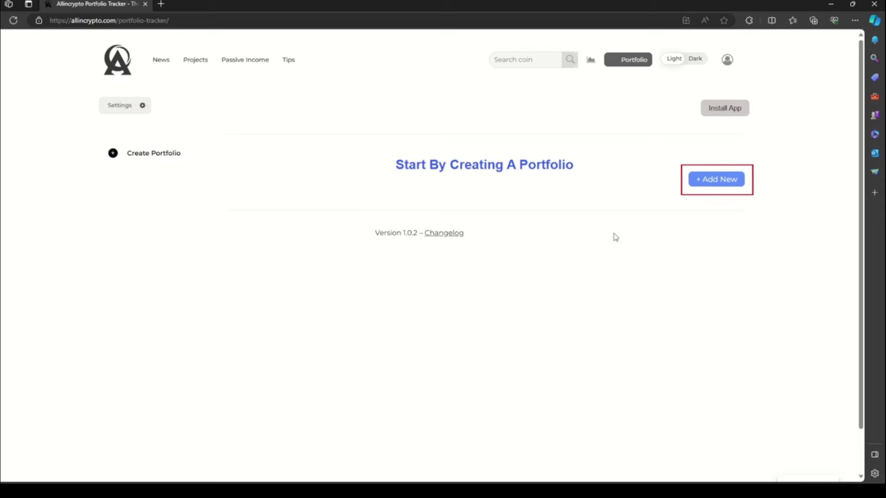
Step: Add a new portfolio named 'Portoflio Test' through the Add New form
left_click(708, 187)
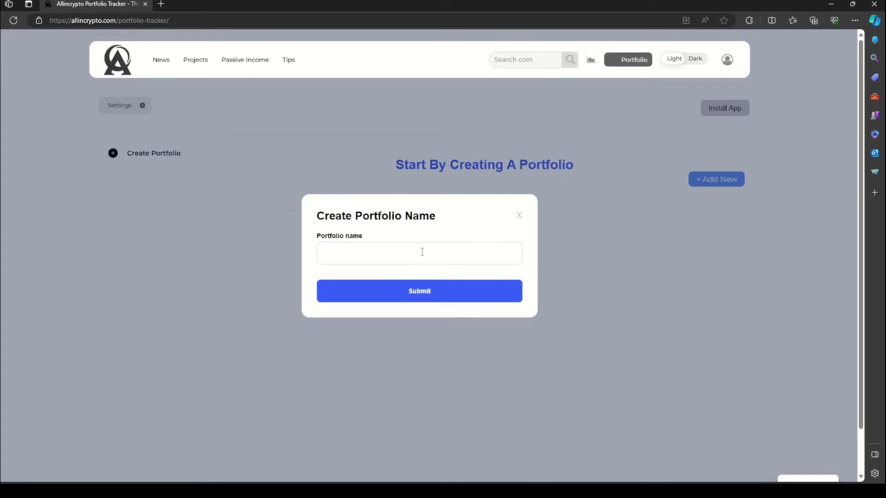
left_click(402, 250)
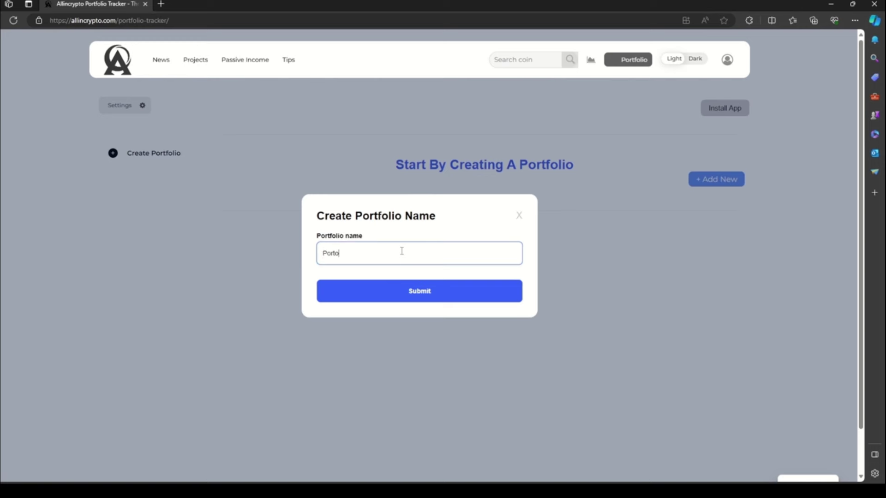
type("Portoflio Test")
left_click(427, 297)
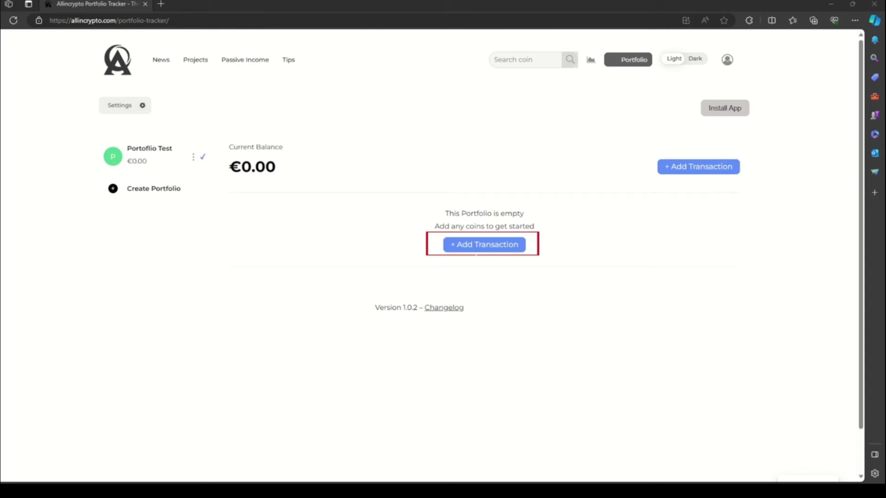
Step: Start a Buy transaction for 1 Bitcoin (BTC)
left_click(475, 247)
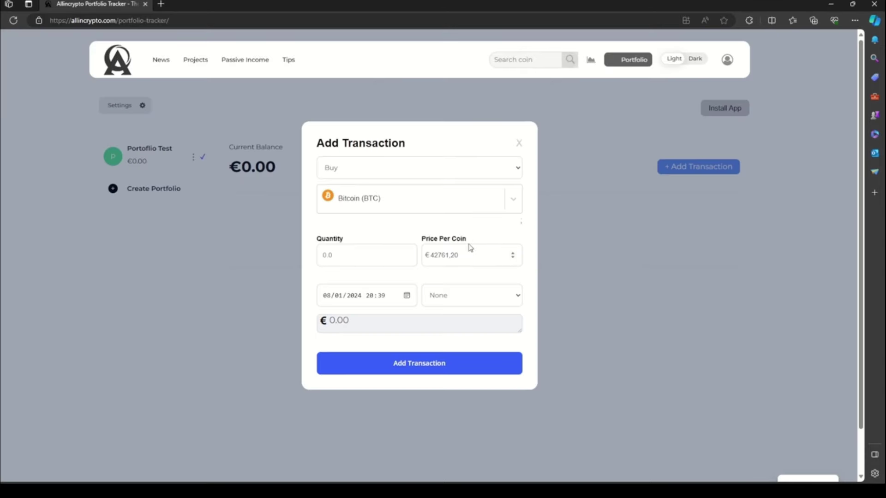
left_click(393, 173)
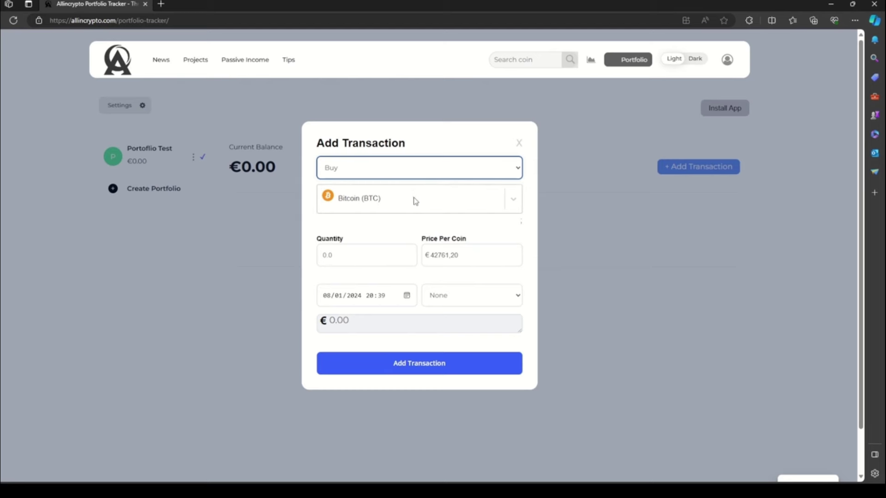
left_click(512, 203)
scroll(432, 300, "down", 2)
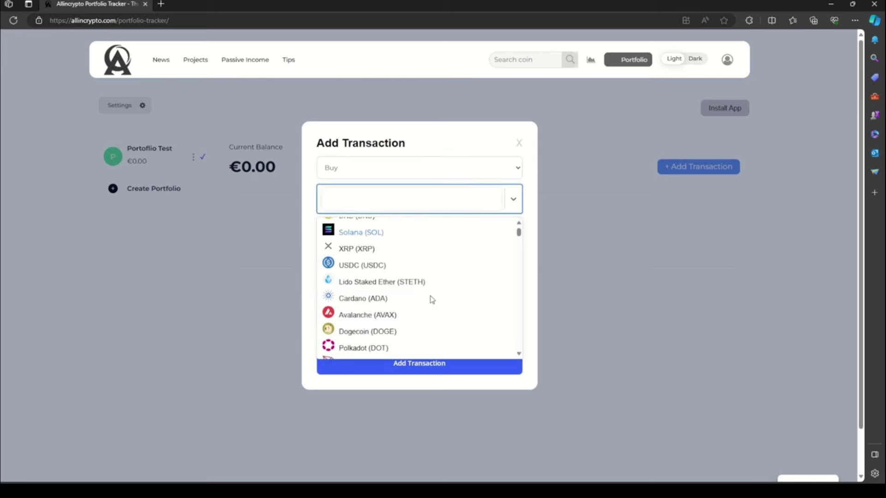
scroll(432, 300, "down", 3)
scroll(421, 300, "up", 5)
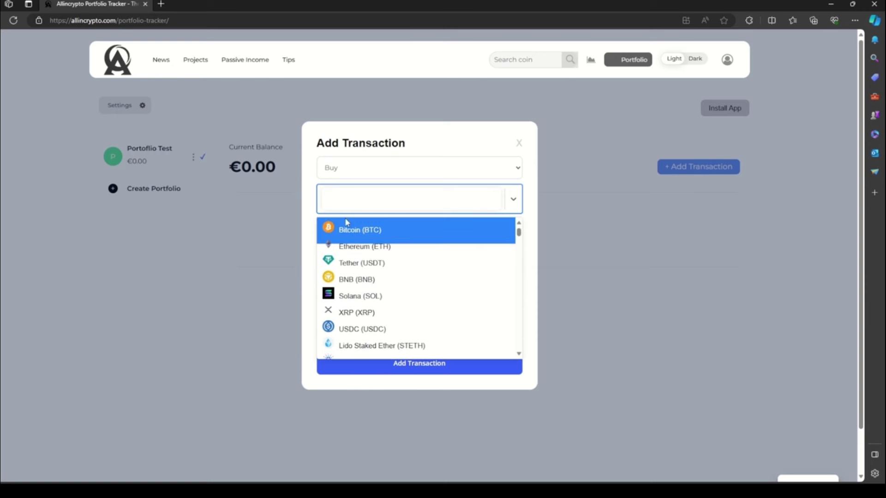
left_click(347, 228)
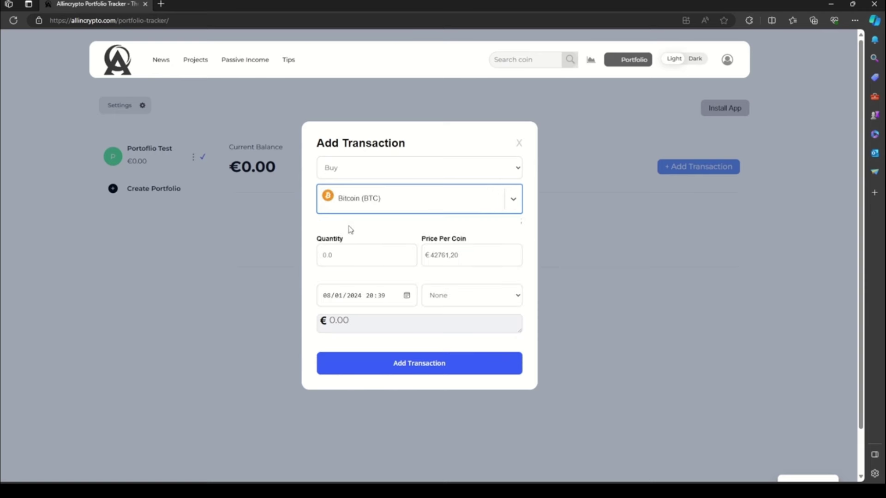
left_click(342, 254)
type("1")
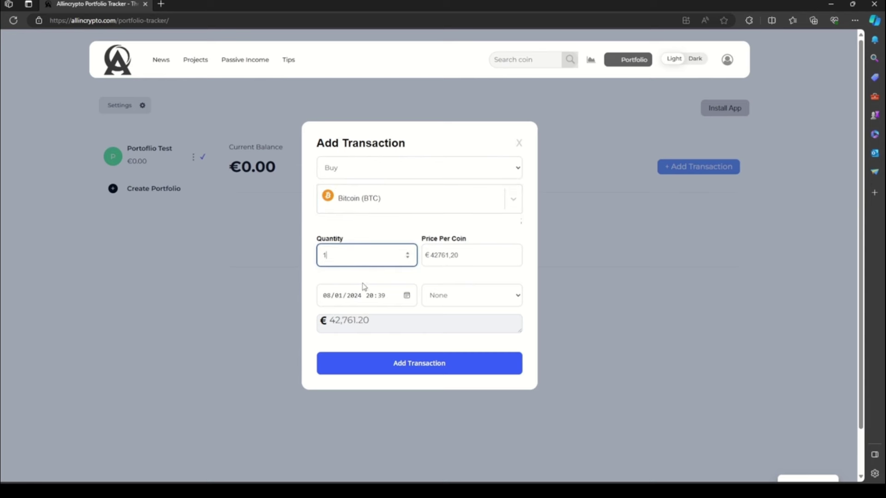
Step: Set the price per coin to €32,761.20 and the date to 15/06/2023
left_click_drag(465, 260, 428, 262)
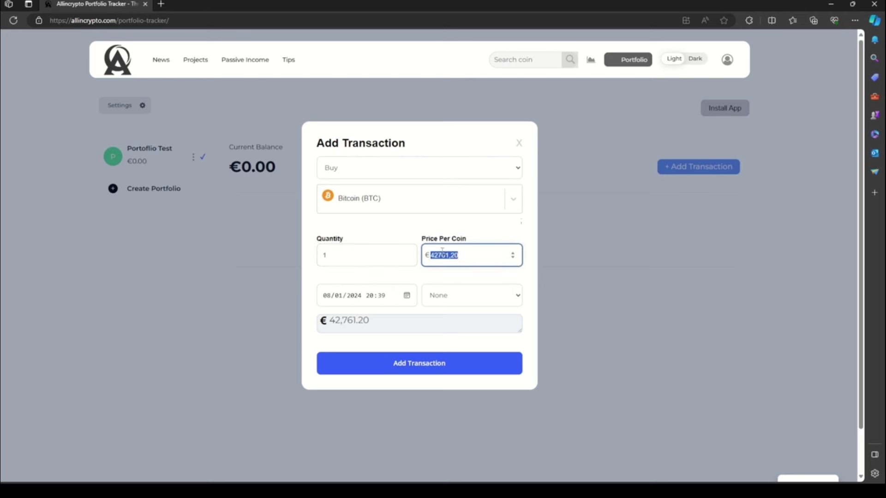
left_click(438, 255)
key("BackSpace")
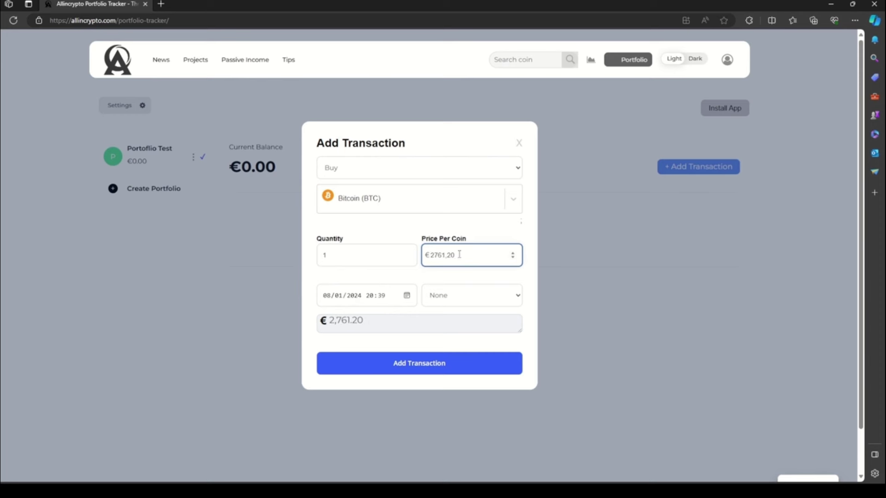
type("3")
left_click(410, 297)
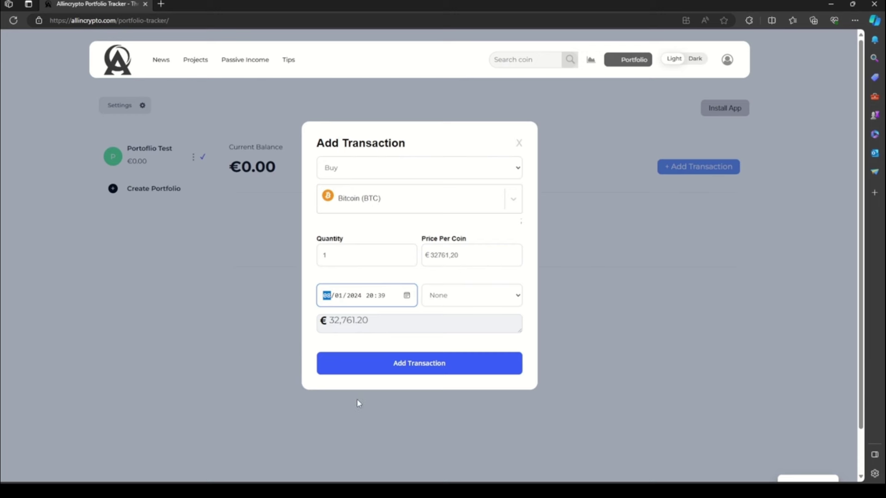
type("08062023")
type("15")
left_click(474, 282)
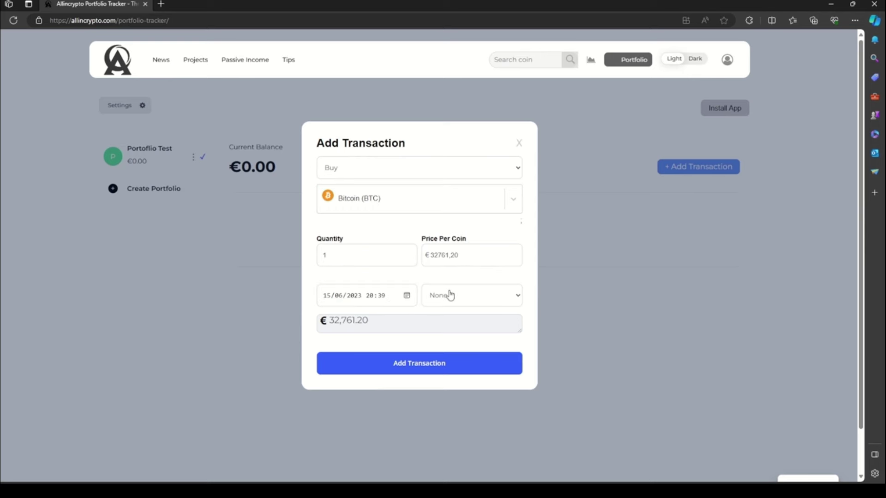
Step: Add a €50 fee with the note 'Coinbase Fee' and save the transaction
left_click(450, 296)
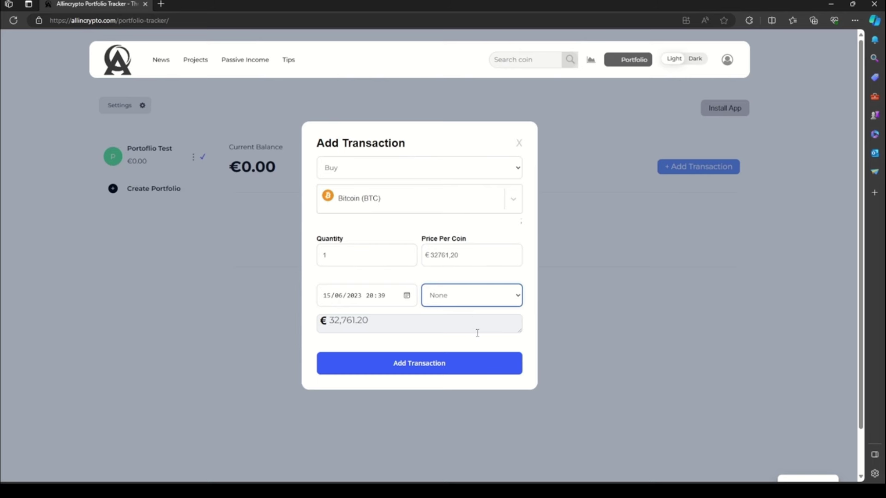
left_click(479, 337)
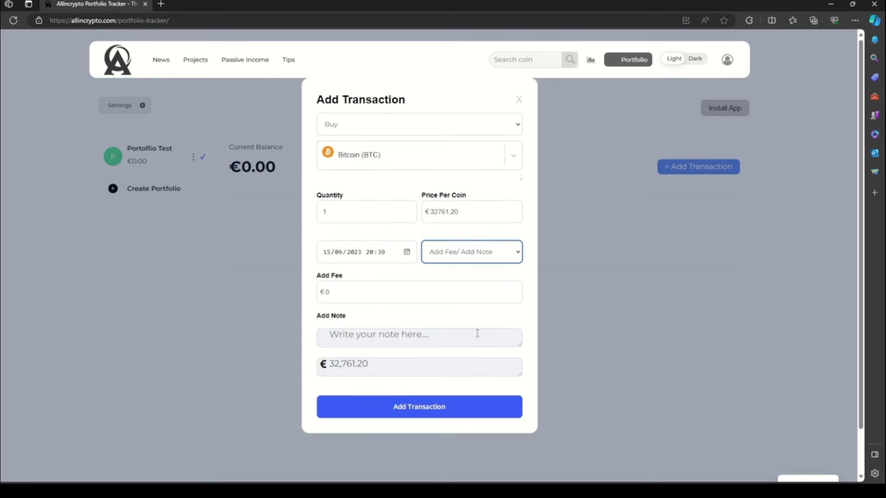
left_click(363, 292)
left_click_drag(362, 292, 255, 288)
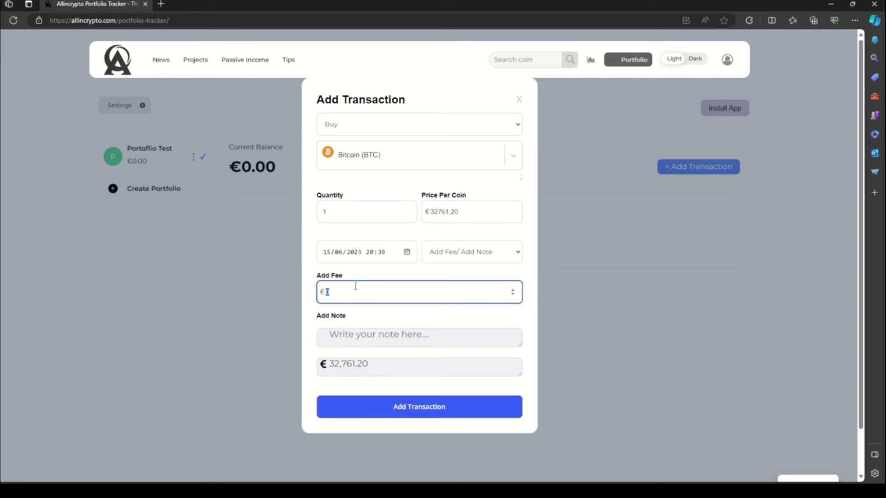
type("50")
left_click(381, 338)
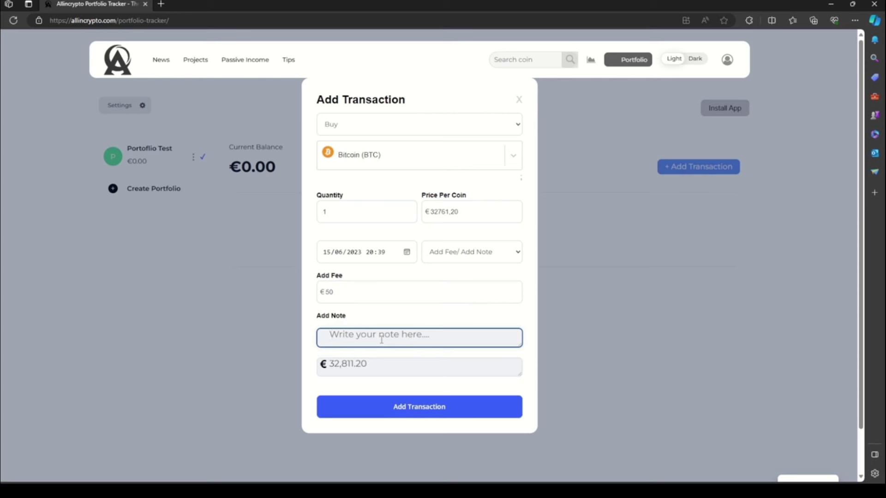
type("Coinbase Fee")
left_click(424, 415)
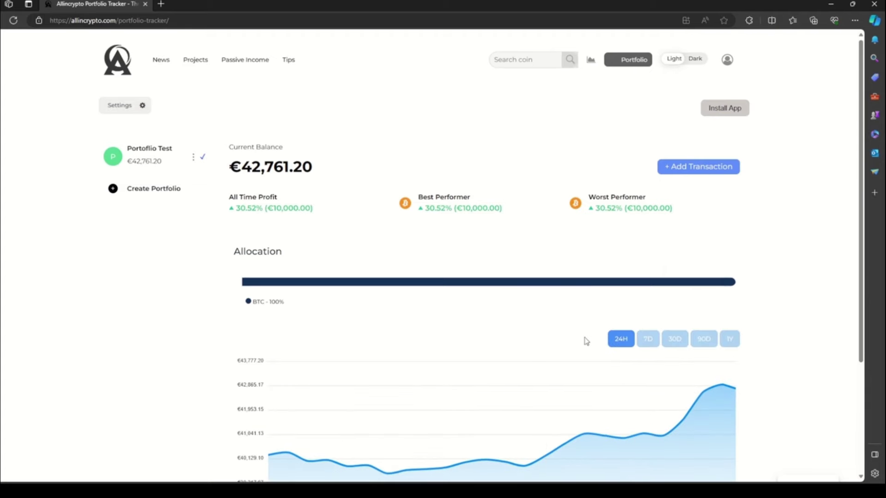
Step: Scroll down to check the allocation chart and the BTC row in Your Crypto Assets
scroll(583, 339, "down", 3)
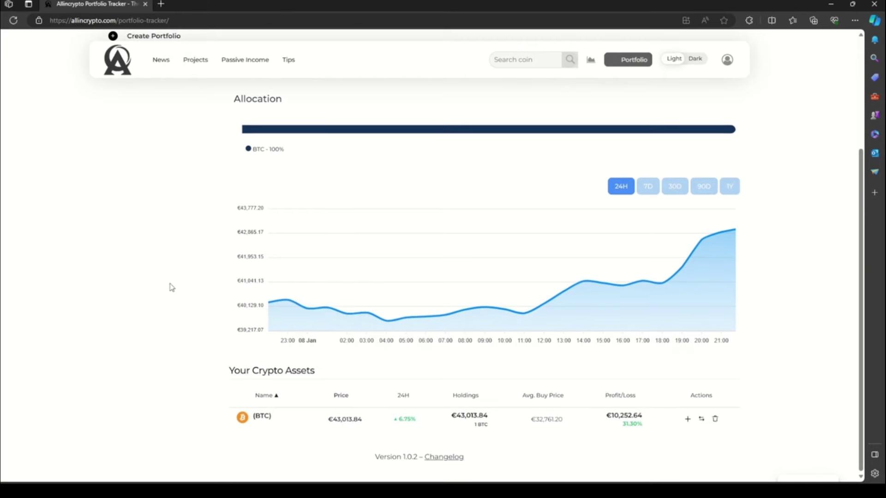
Step: Start a new buy transaction for 100 Cardano (ADA)
scroll(694, 119, "up", 3)
left_click(693, 167)
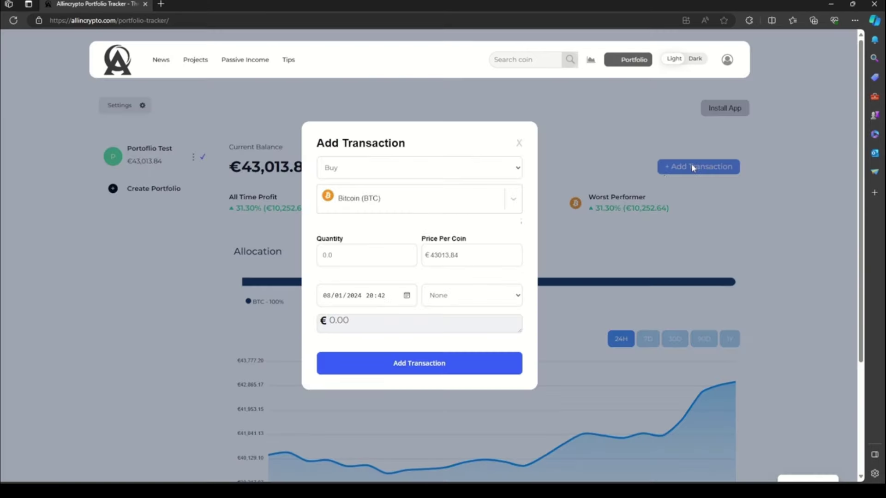
left_click(378, 202)
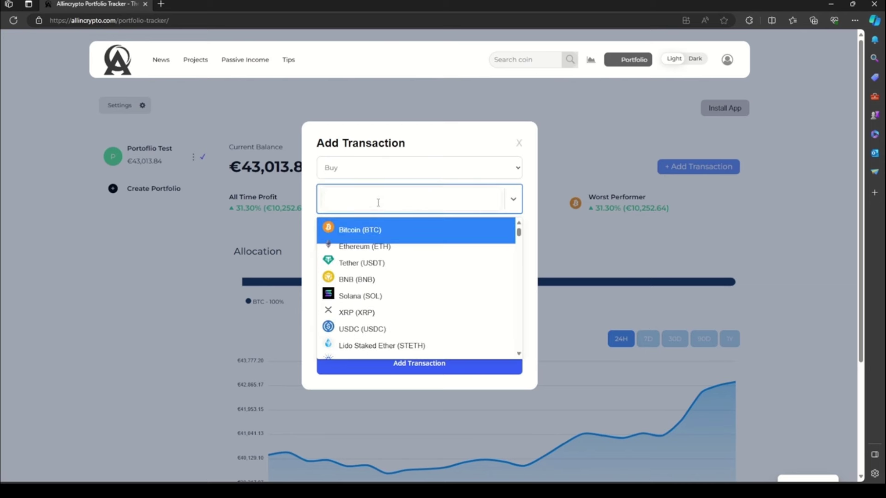
type("carda")
left_click(363, 230)
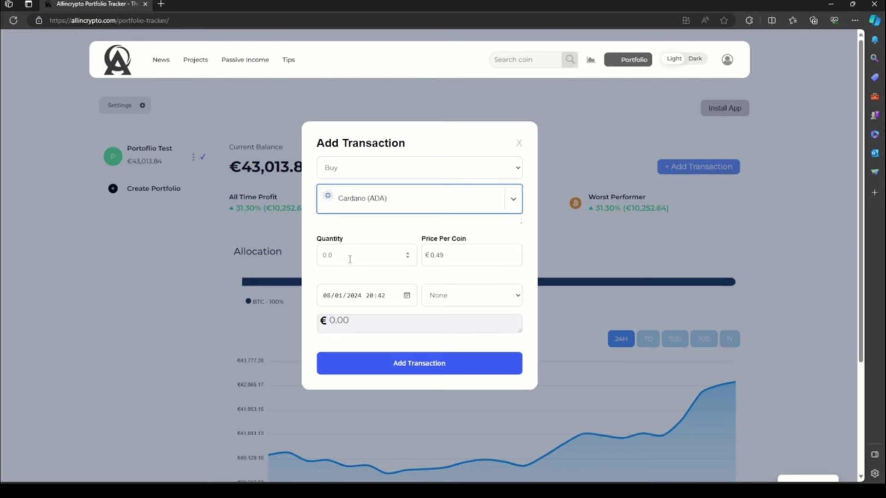
left_click(349, 257)
type("100")
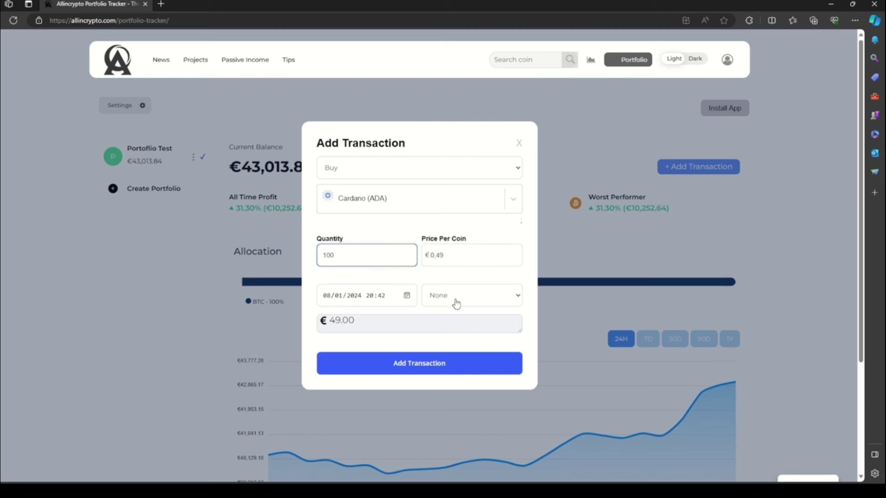
Step: Add a €20 fee with the note 'Coinbase Fee' and save the purchase
left_click(455, 298)
left_click(455, 331)
double_click(343, 292)
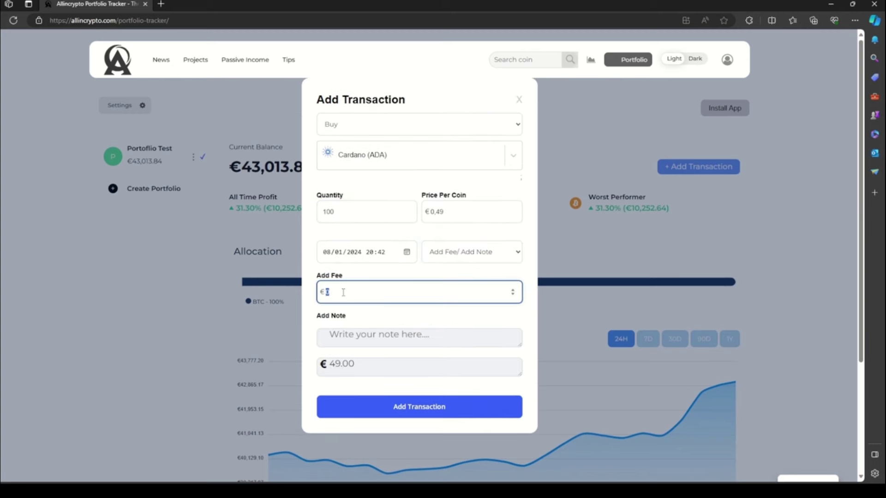
type("20")
left_click(374, 339)
type("Co")
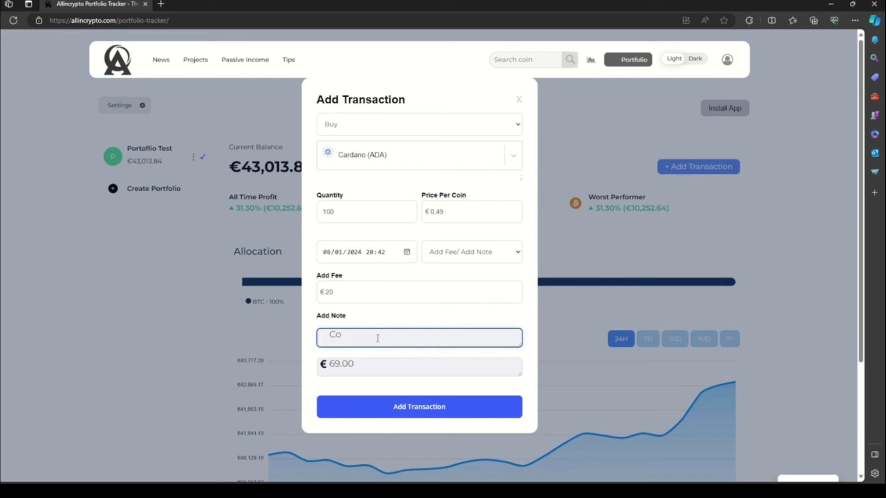
type("inbase Fee")
left_click(409, 406)
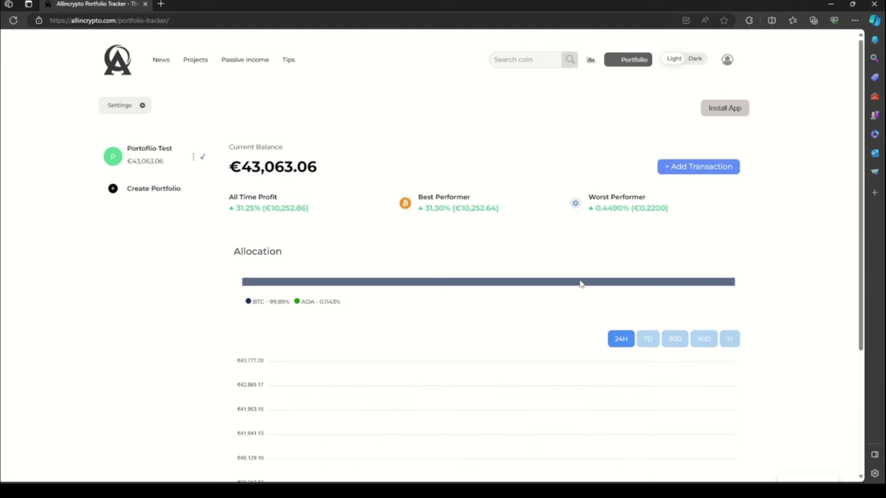
Step: Start a new buy transaction for 1000 Polkadot (DOT)
scroll(583, 283, "down", 3)
scroll(580, 276, "up", 3)
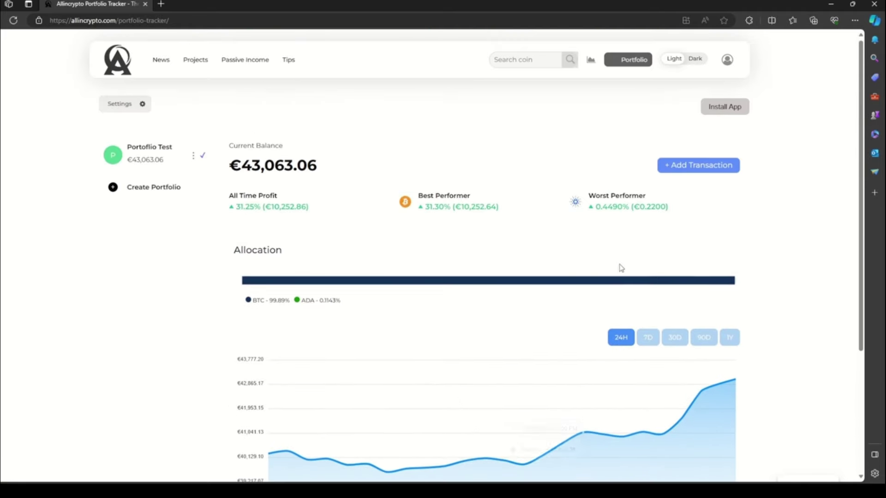
left_click(702, 168)
left_click(431, 196)
type("dot")
left_click(404, 232)
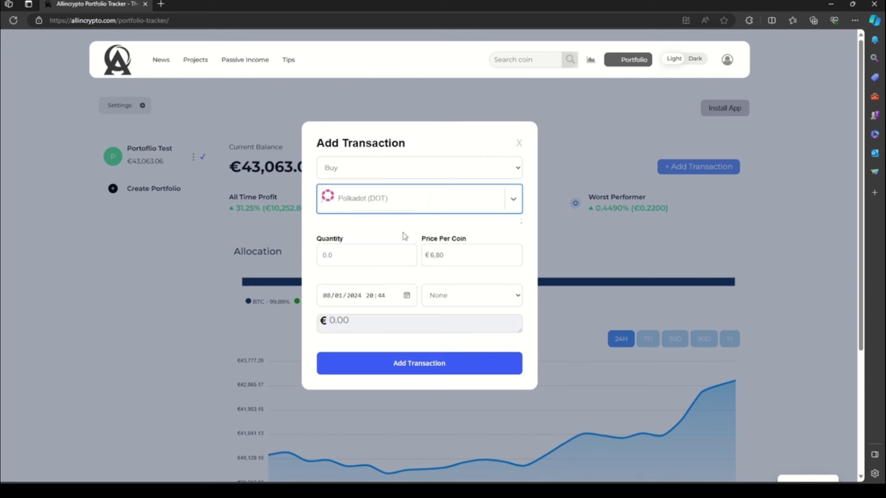
left_click(344, 258)
type("1000")
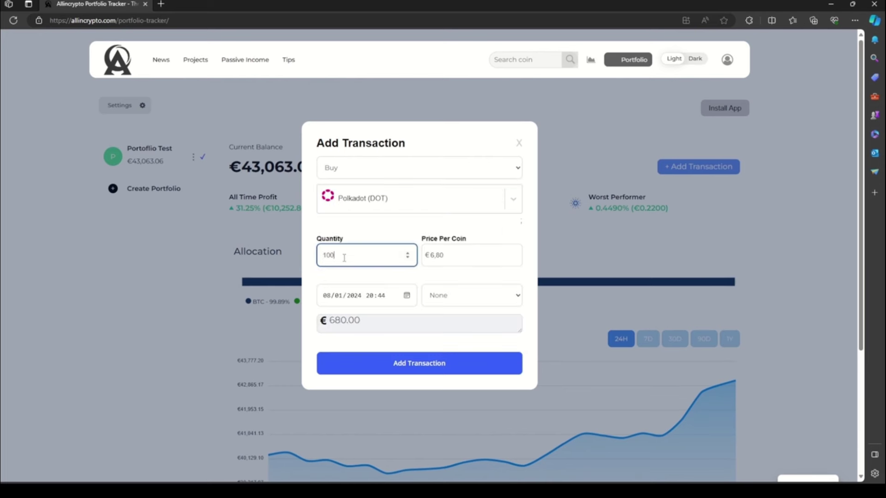
Step: Add a €100 fee with a Coinbase note and save the purchase
left_click(467, 301)
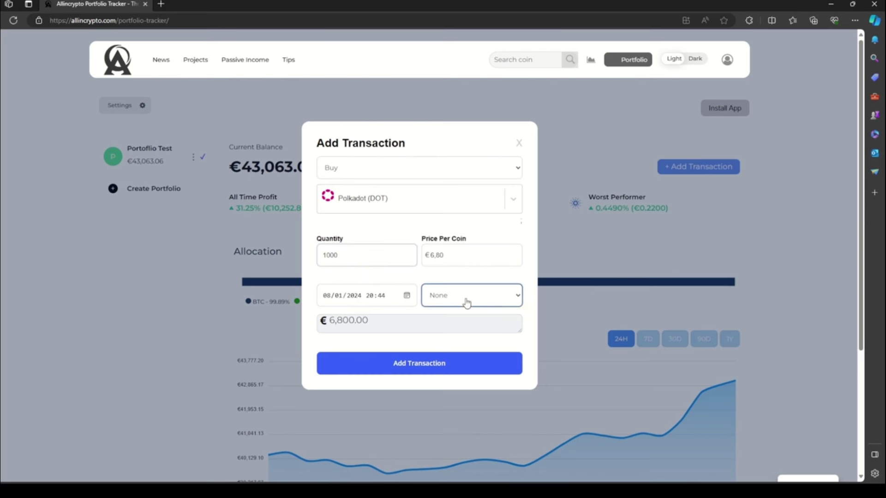
left_click(445, 332)
left_click(347, 290)
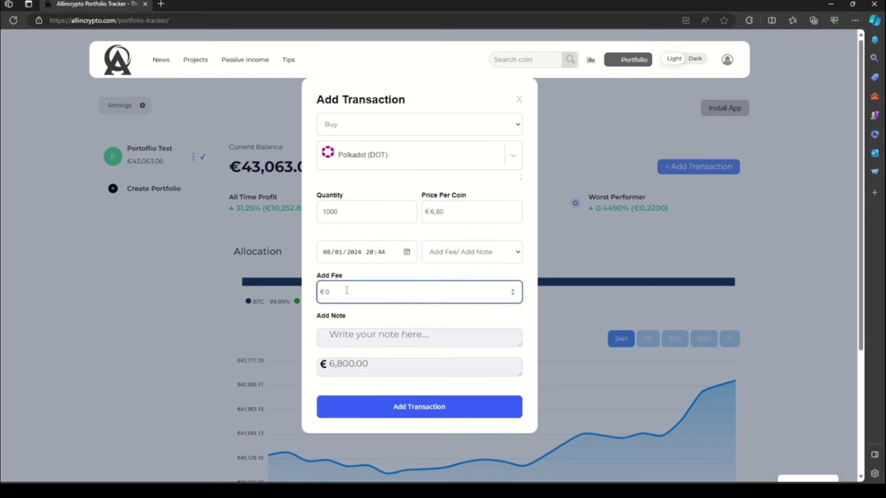
type("100")
left_click(359, 336)
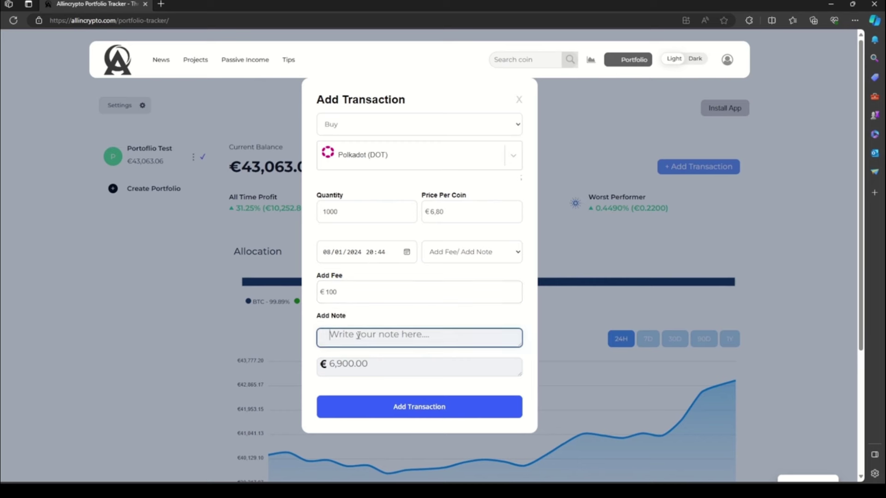
type("Coinbase Fee")
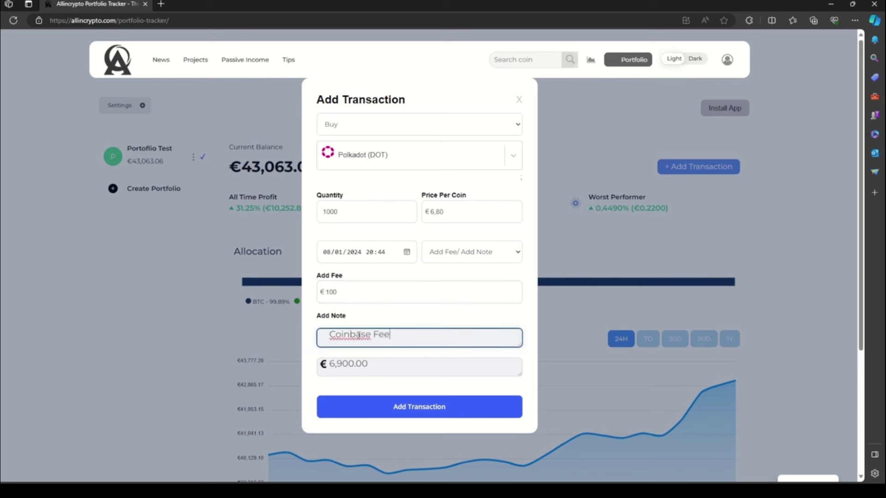
left_click(405, 409)
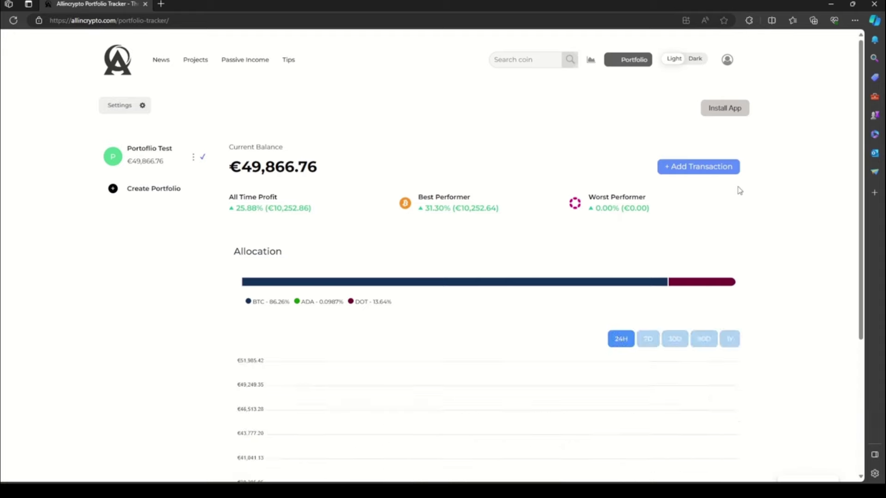
Step: From the ADA row in Your Crypto Assets, start a buy of 10000 ADA
scroll(741, 184, "down", 4)
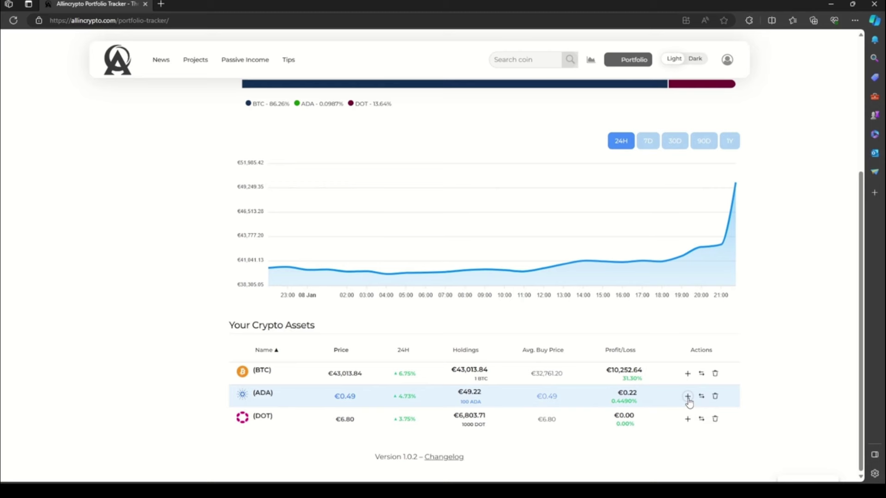
left_click(688, 398)
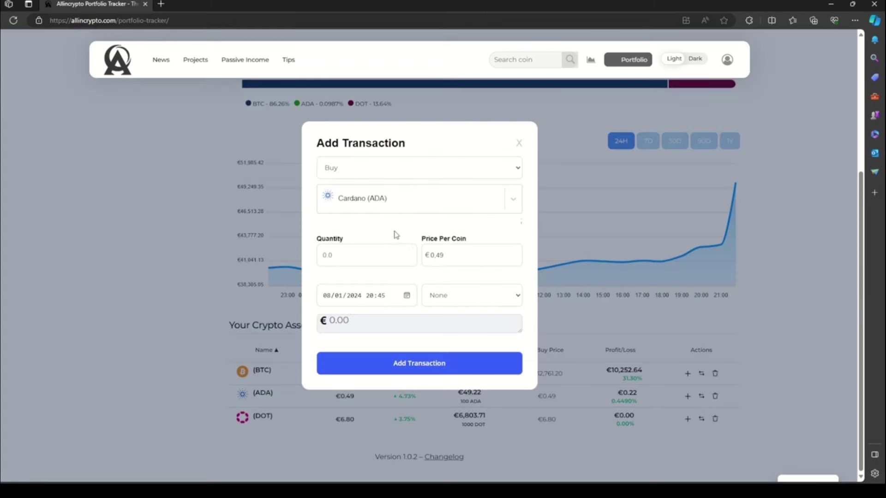
left_click(344, 254)
type("10000")
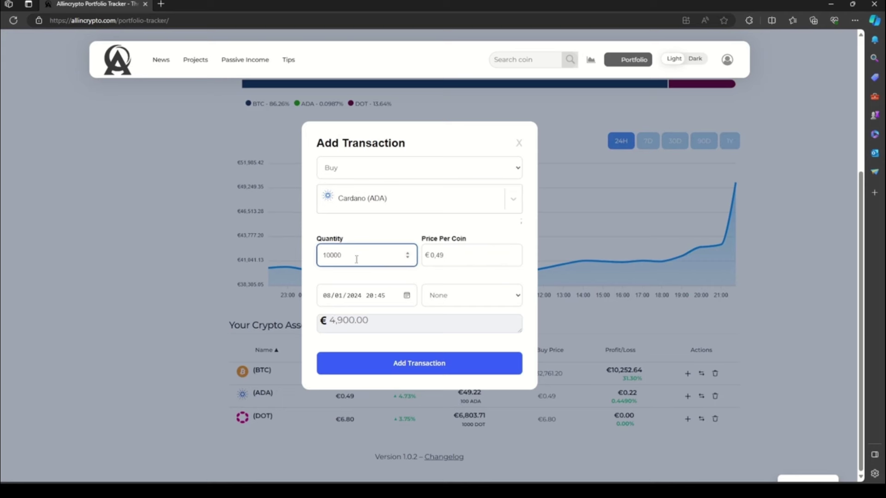
Step: Add a €100 fee with the note 'Coinbase Fee', save, and review the updated holdings
left_click(428, 295)
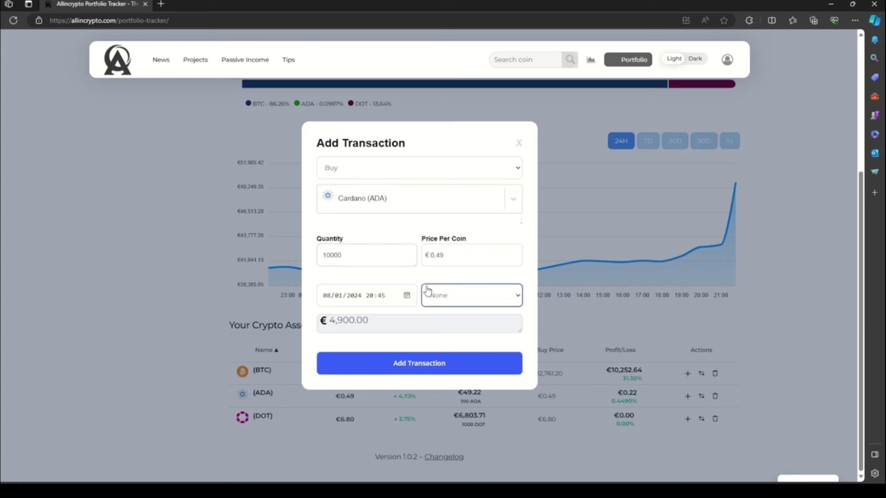
left_click(445, 334)
left_click(368, 335)
left_click_drag(352, 292, 317, 292)
type("100")
left_click(373, 331)
type("Coinbase Fee")
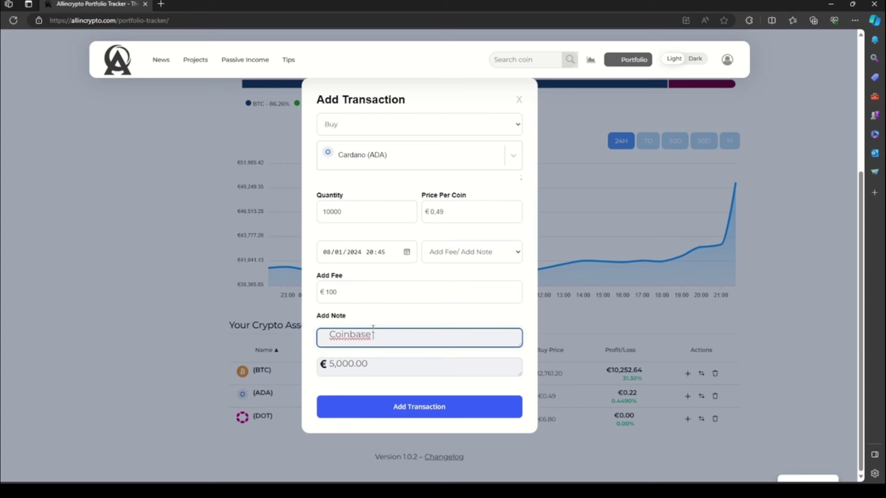
left_click(421, 408)
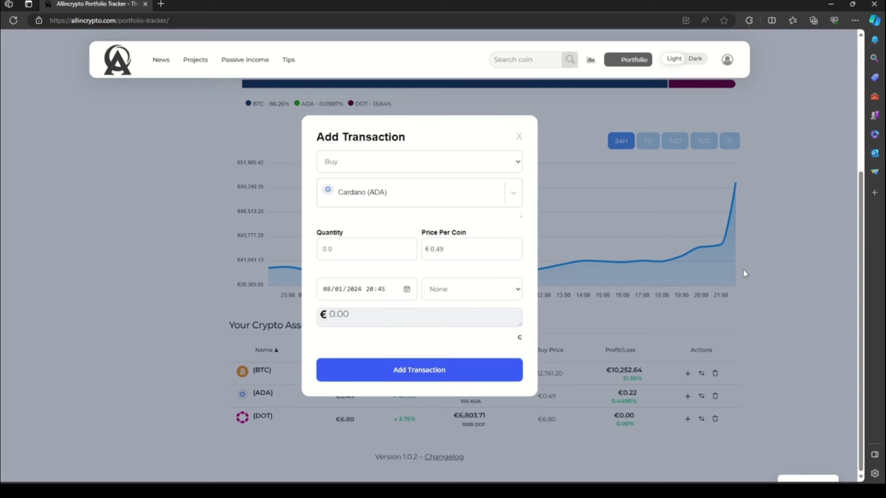
scroll(741, 263, "down", 2)
scroll(739, 253, "down", 1)
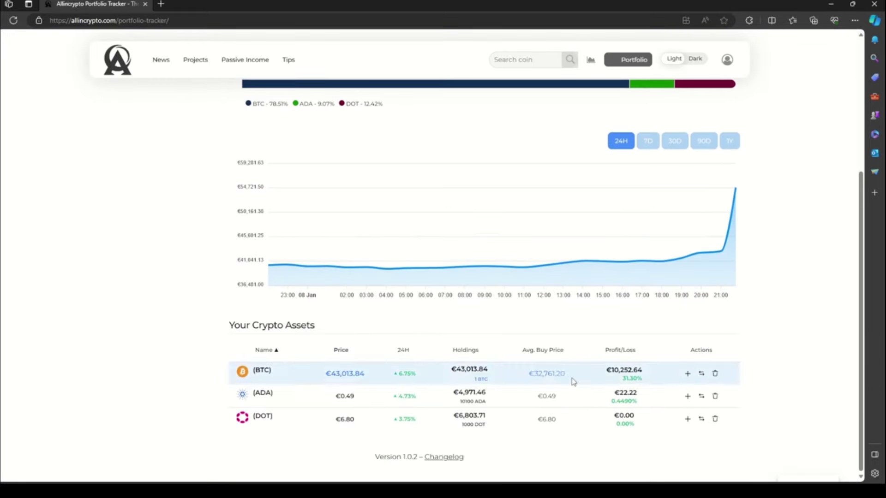
Step: In the ADA transactions list, remove the older 100 ADA buy
left_click(701, 397)
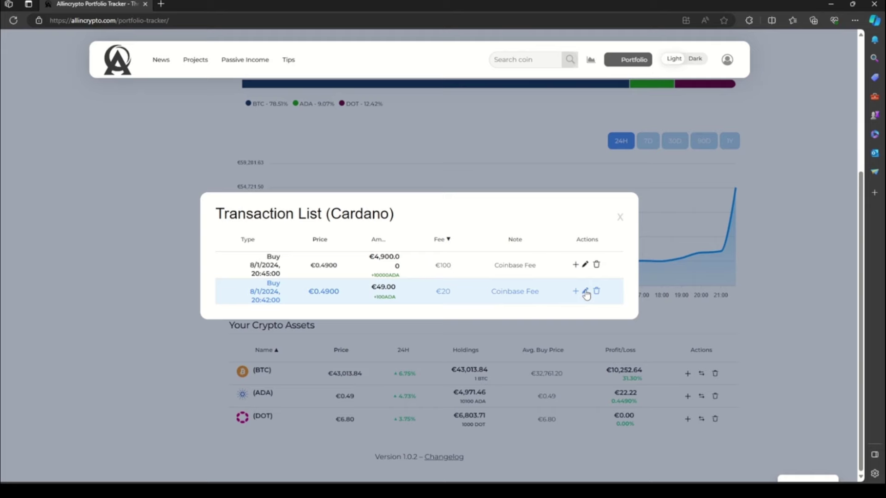
left_click(586, 292)
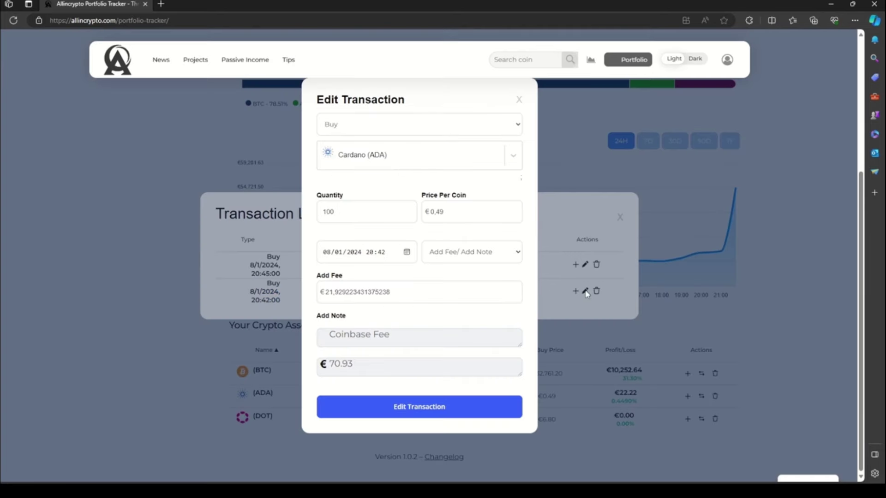
left_click(342, 213)
left_click(520, 99)
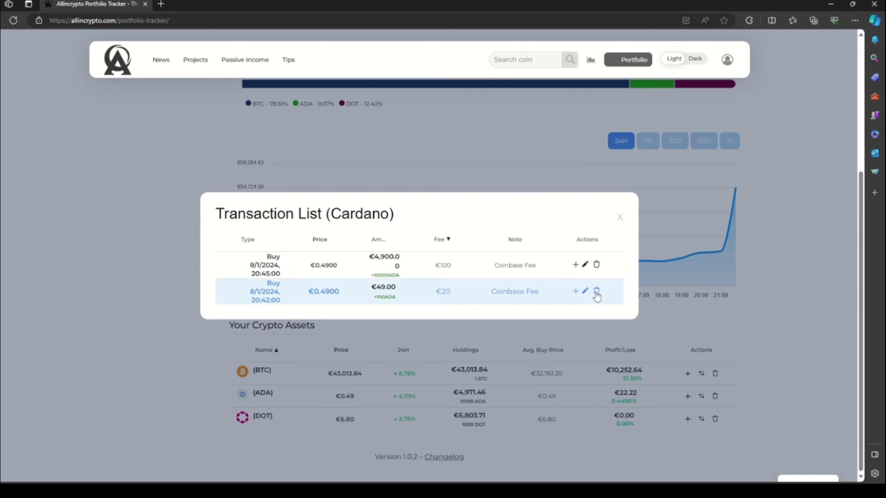
left_click(597, 294)
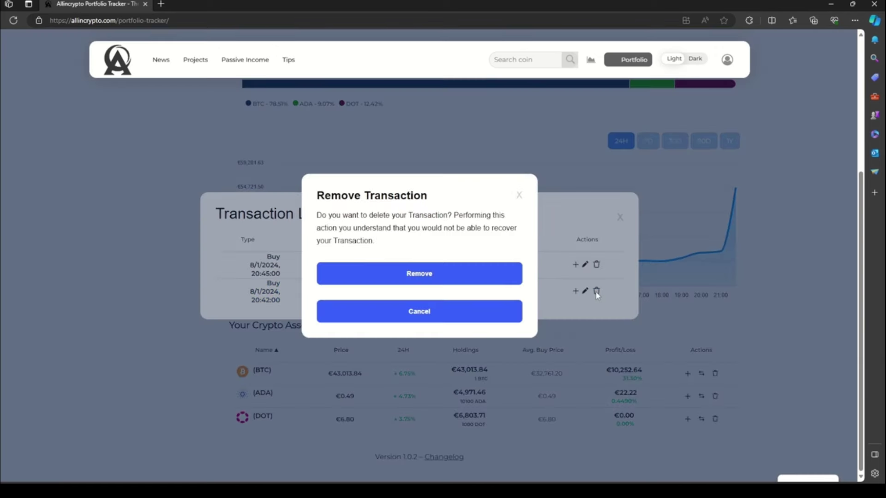
left_click(423, 277)
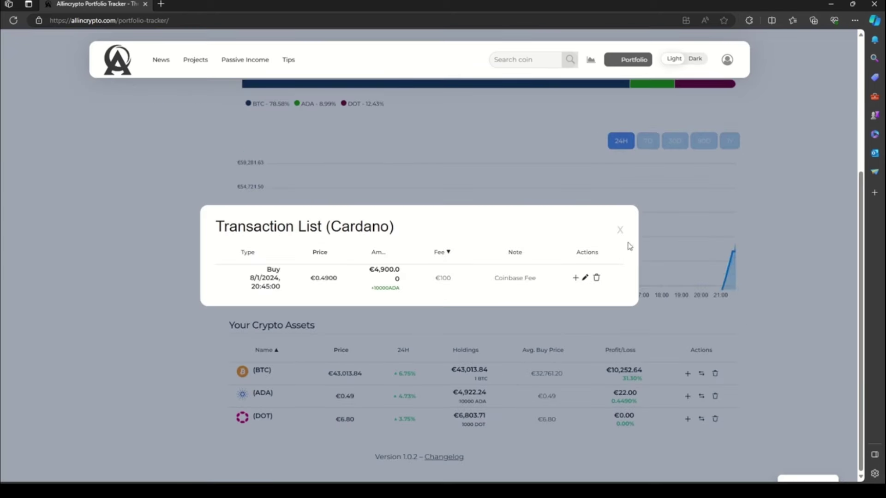
left_click(620, 233)
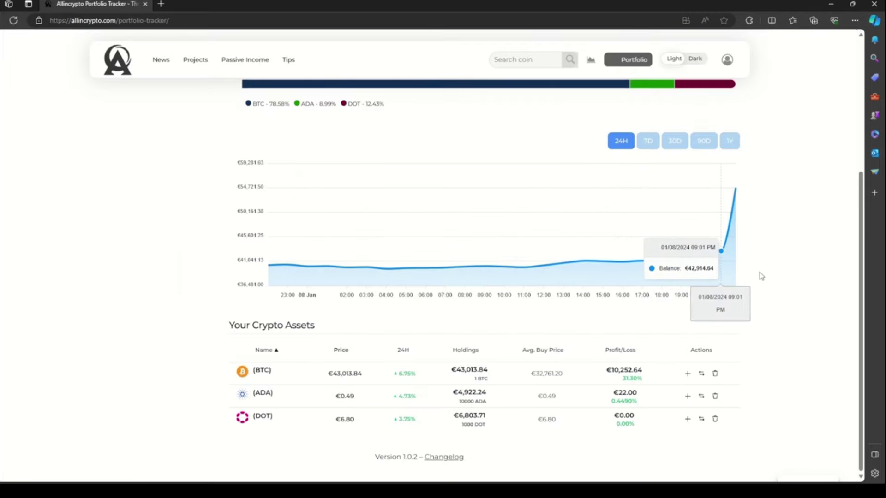
scroll(774, 278, "up", 3)
scroll(619, 245, "up", 2)
scroll(550, 237, "down", 6)
scroll(518, 241, "up", 1)
scroll(117, 290, "up", 3)
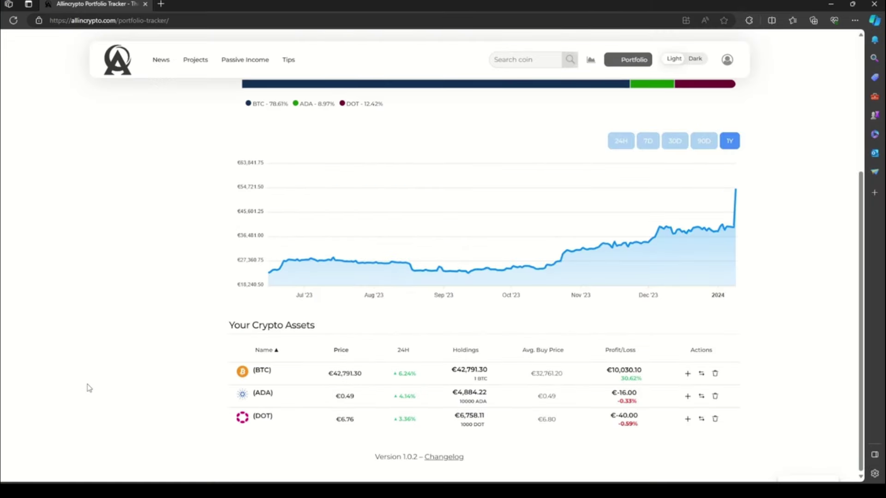
scroll(89, 388, "up", 5)
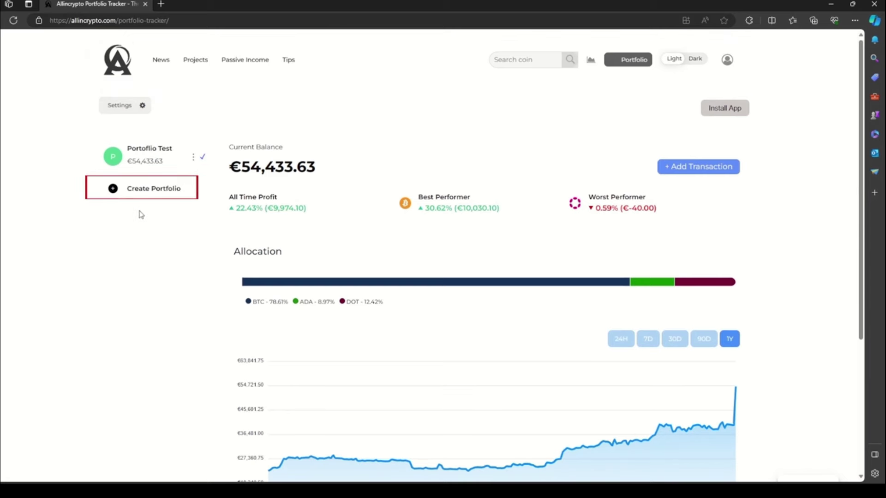
Step: Create a portfolio named 'Cardano Portfolio' and switch to it from the sidebar
left_click(141, 196)
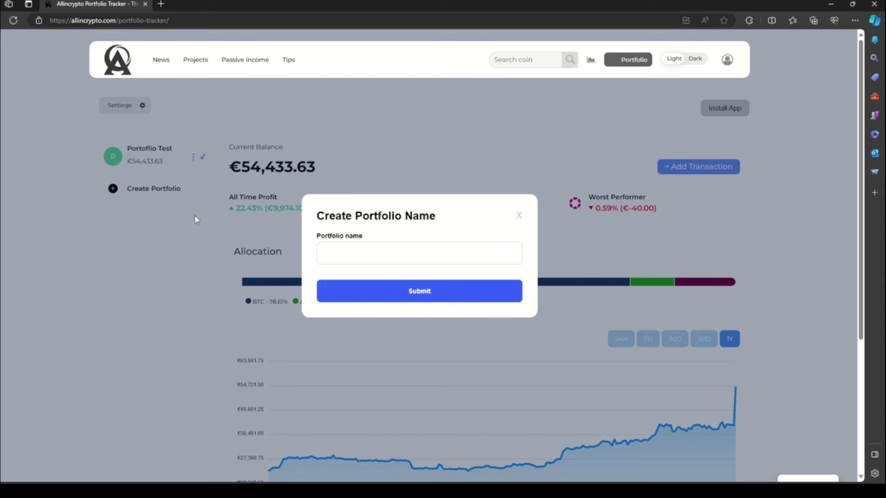
left_click(332, 253)
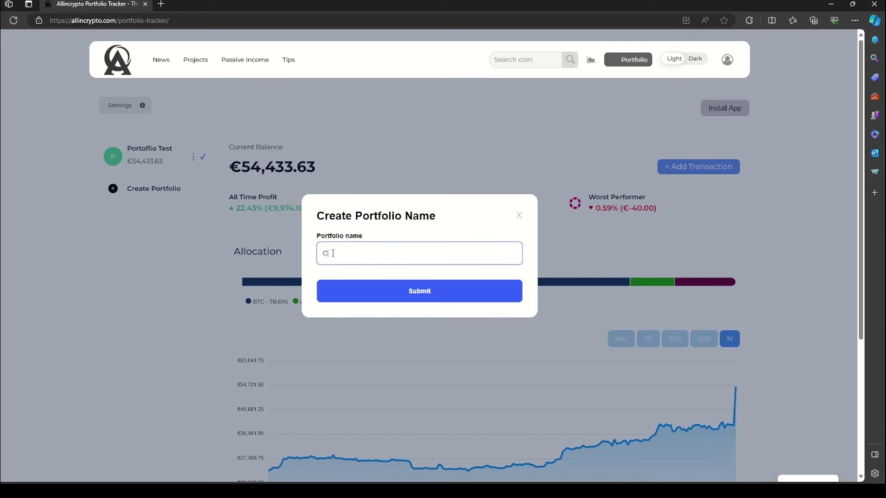
type("Cardano Por")
key("Tab")
left_click(424, 293)
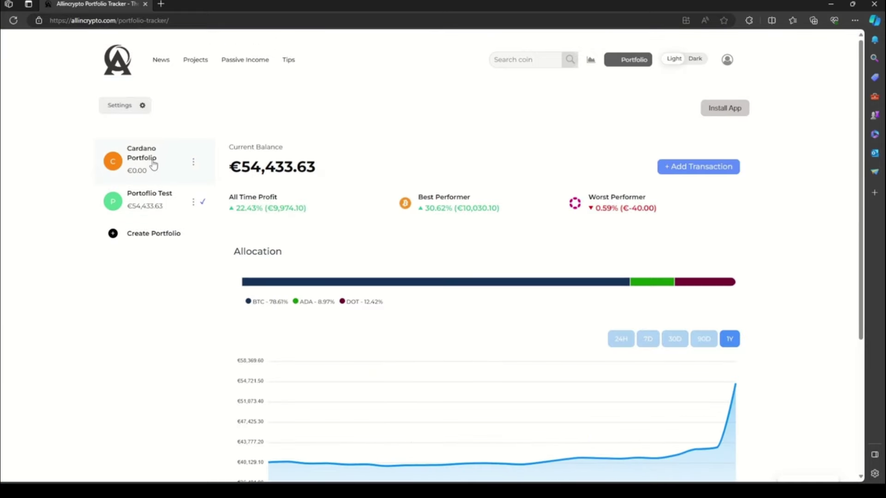
left_click(154, 165)
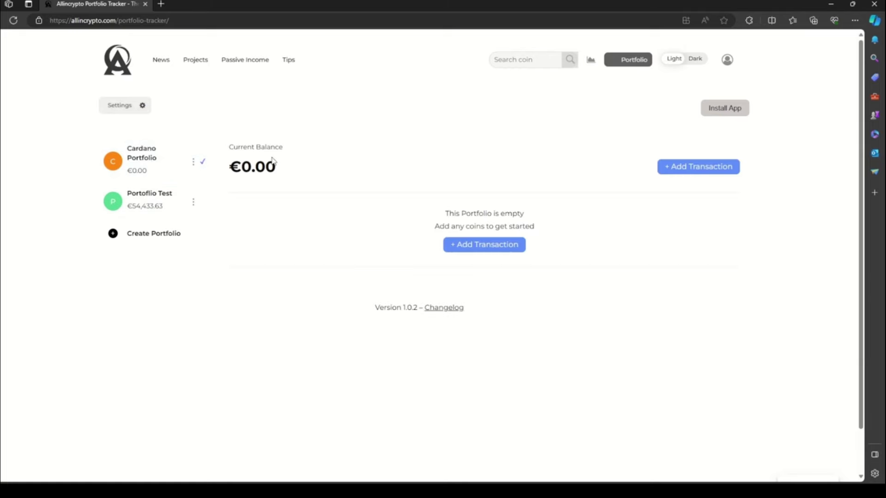
Step: Record a buy of 1000 Cardano (ADA) in Cardano Portfolio
left_click(506, 251)
left_click(347, 191)
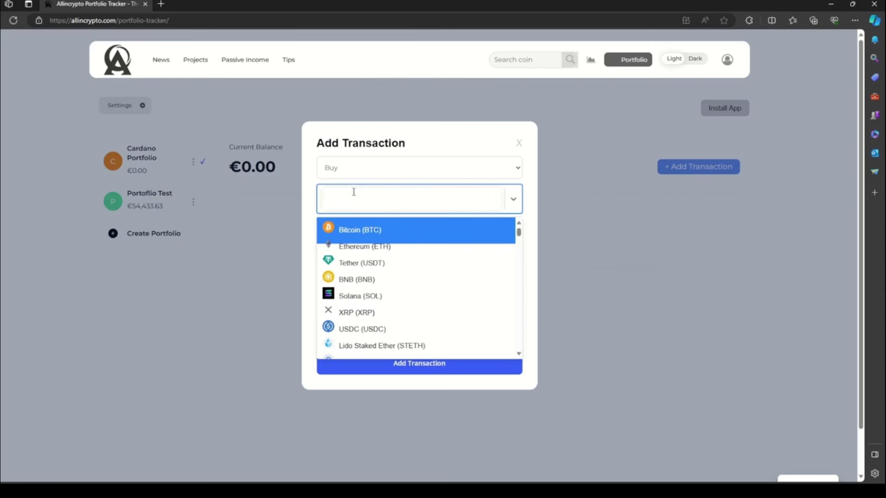
type("car")
left_click(364, 229)
left_click(361, 249)
type("1000")
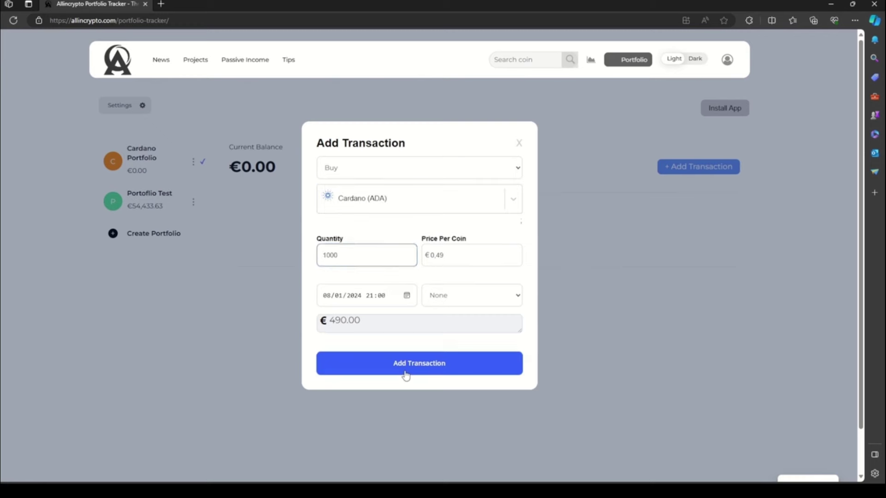
left_click(403, 372)
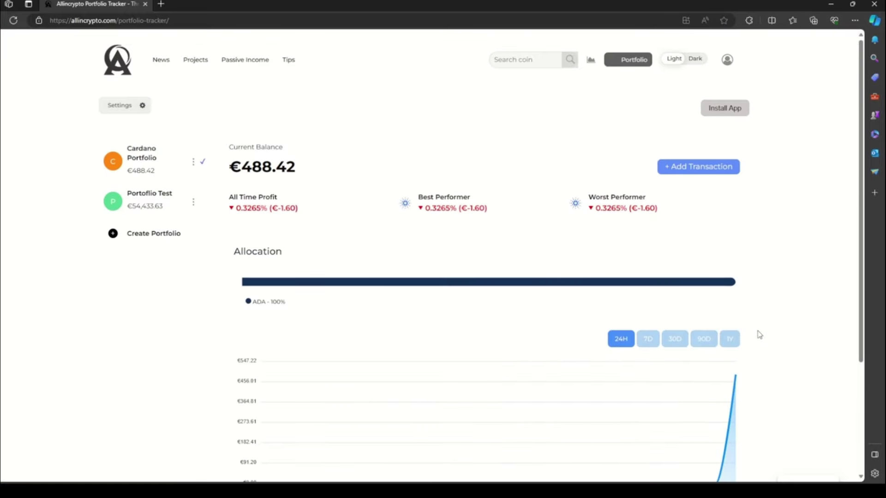
scroll(761, 300, "down", 3)
scroll(761, 280, "up", 3)
Step: Record a buy of 100 World Mobile Token (WMT) and review the €500.21 balance
left_click(689, 166)
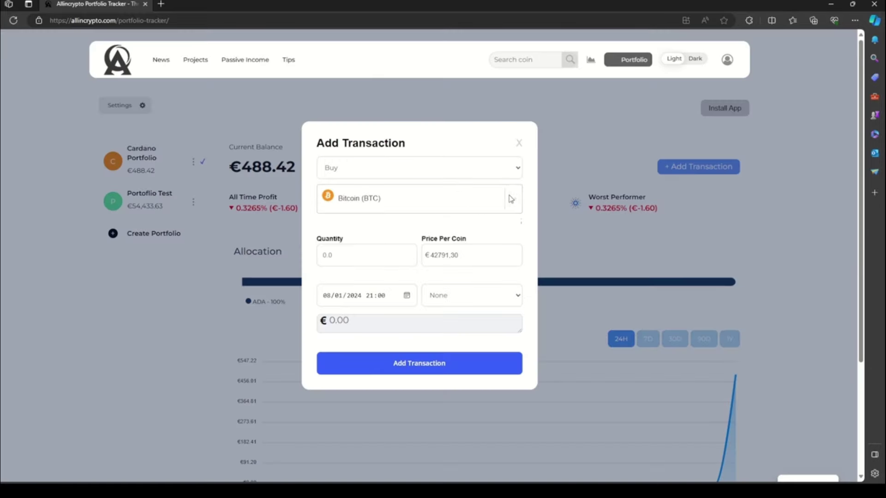
left_click(431, 207)
type("wol")
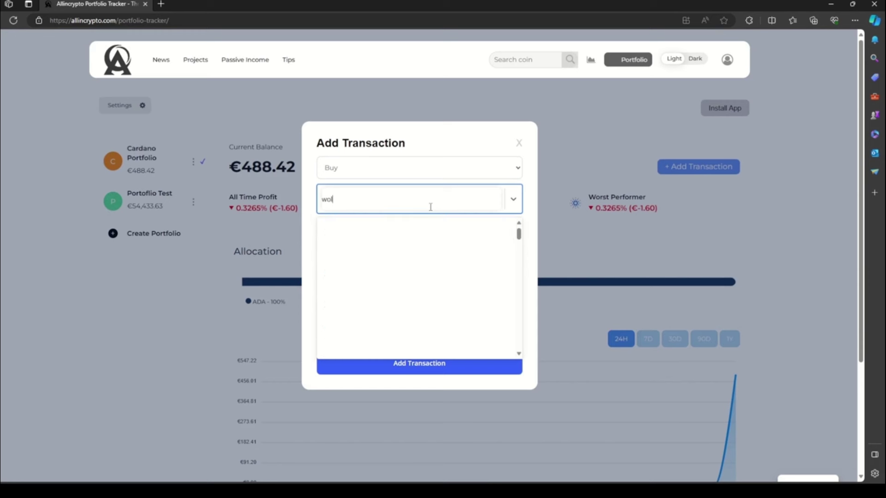
type("r")
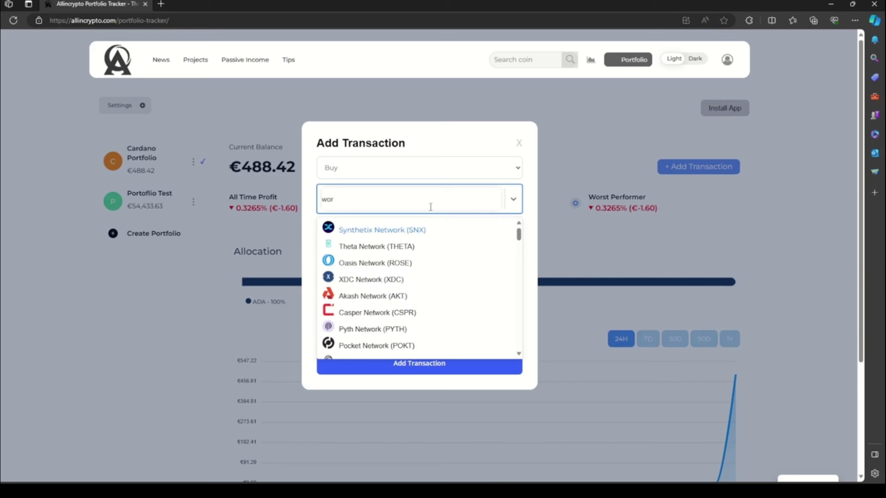
type("ld")
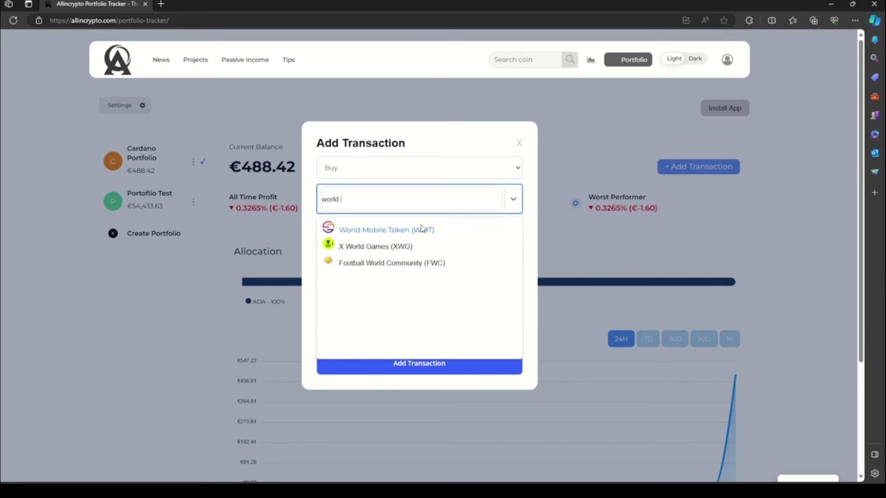
left_click(421, 229)
left_click(361, 246)
type("100")
left_click(383, 367)
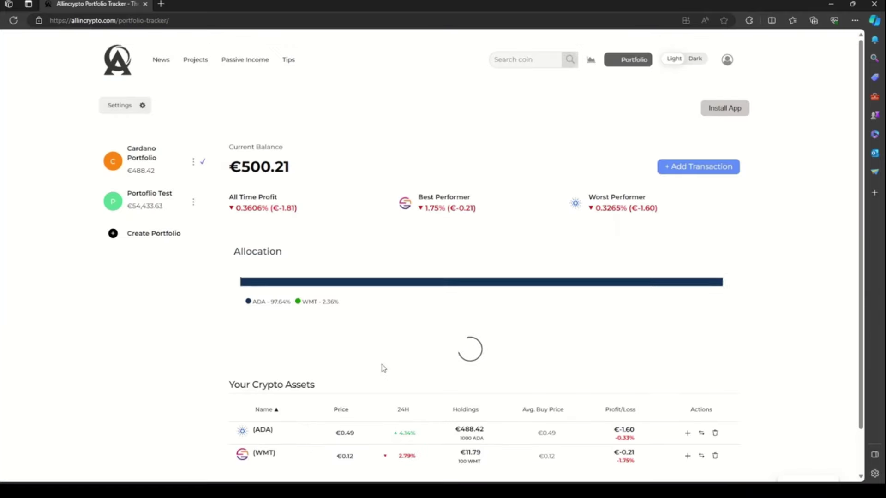
scroll(383, 368, "down", 3)
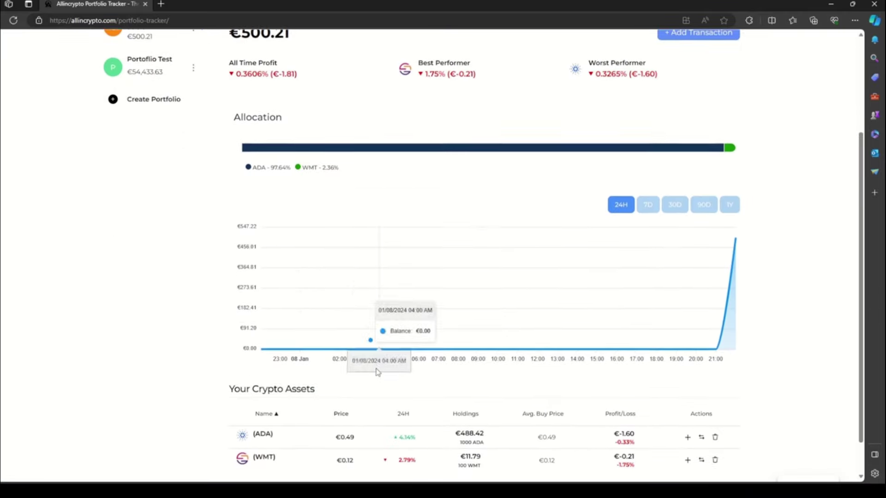
scroll(210, 333, "up", 1)
scroll(213, 314, "up", 2)
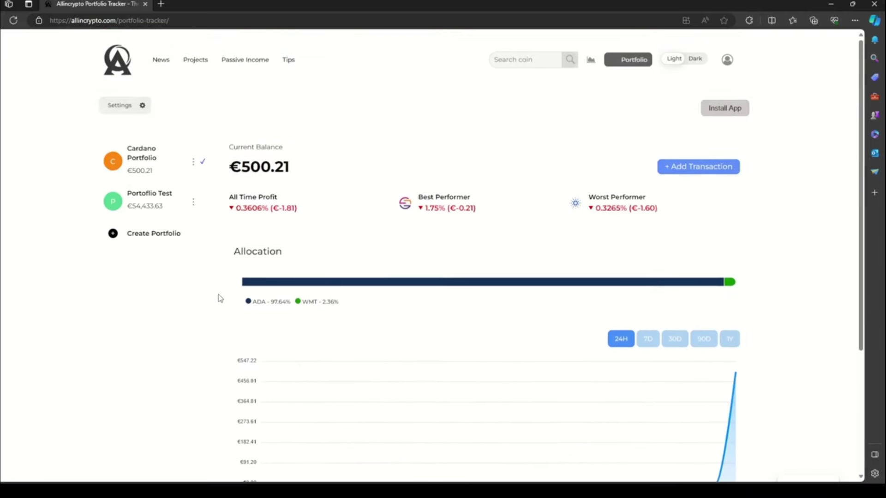
Step: Edit the Portoflio Test portfolio, replacing 'Test' with '1' so it becomes 'Portoflio 1'
scroll(228, 251, "down", 4)
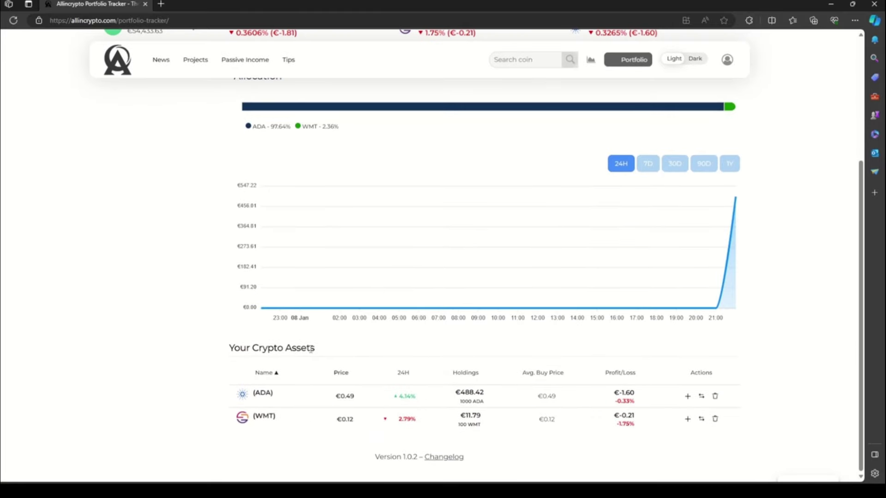
scroll(194, 338, "up", 3)
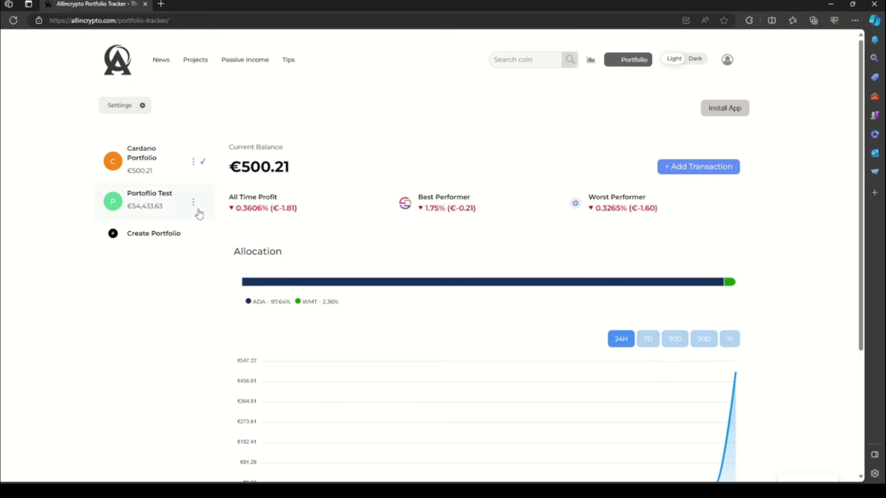
left_click(193, 206)
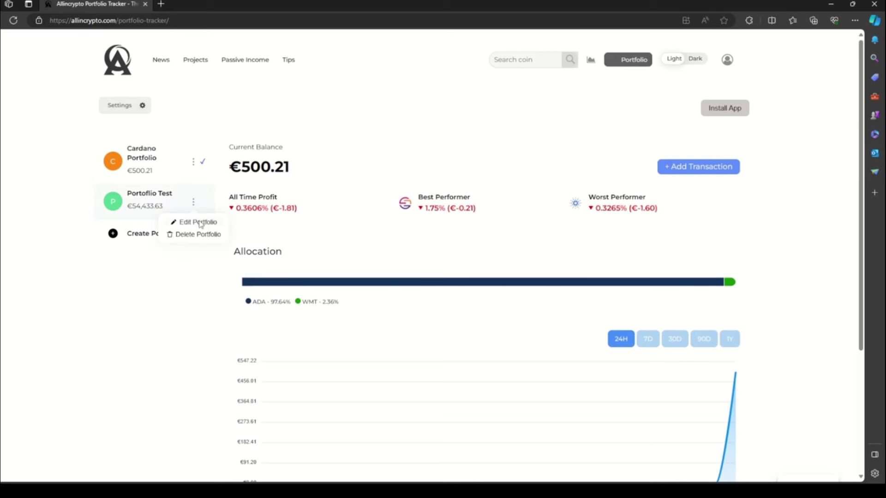
left_click(198, 222)
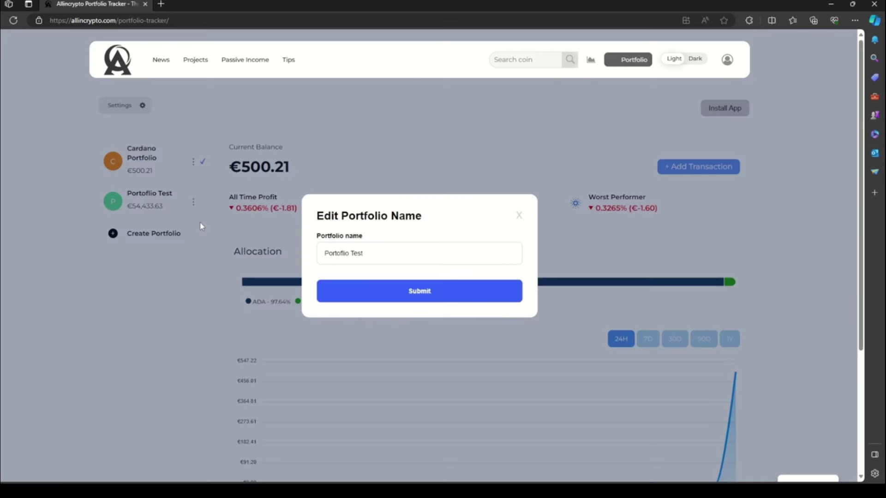
double_click(362, 252)
key("BackSpace")
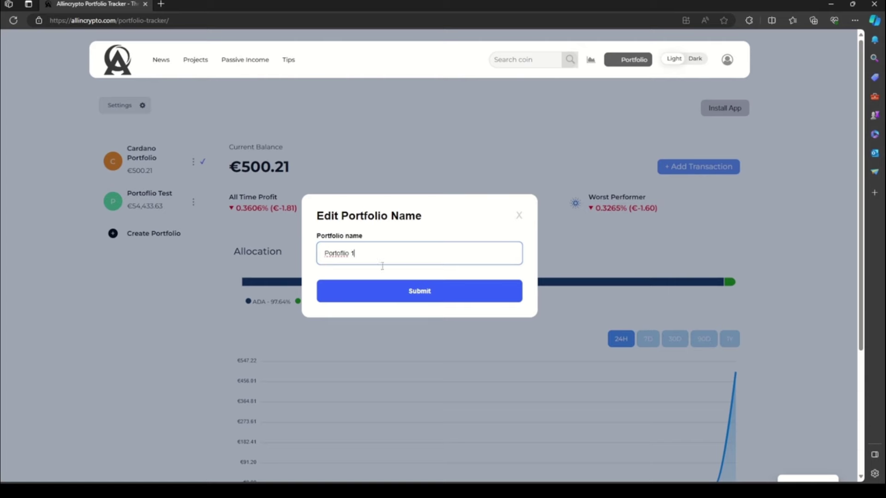
left_click(393, 284)
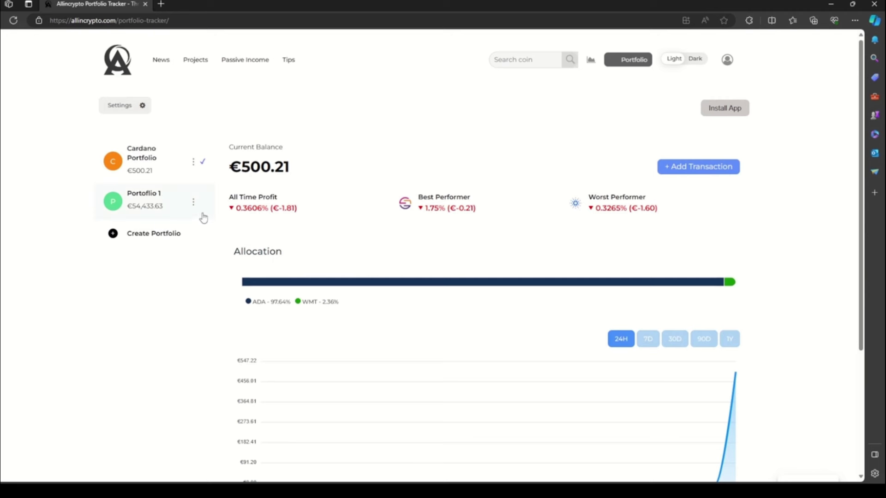
left_click(192, 203)
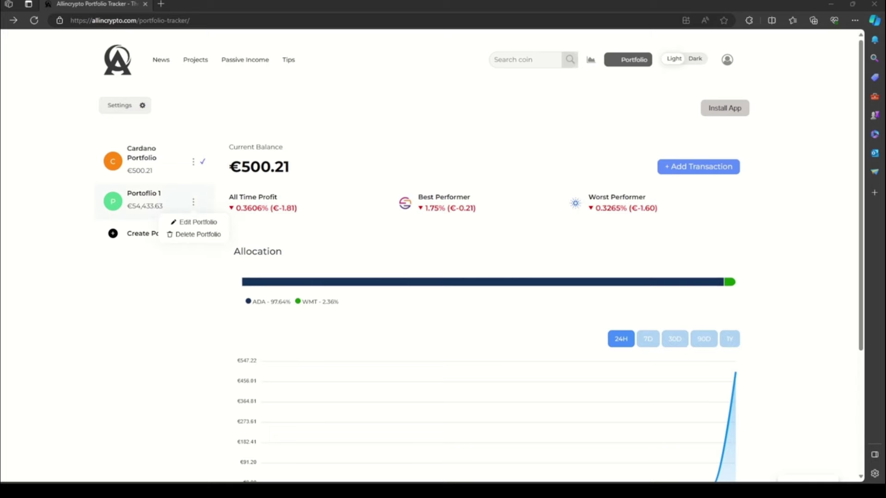
left_click(143, 198)
scroll(111, 289, "down", 5)
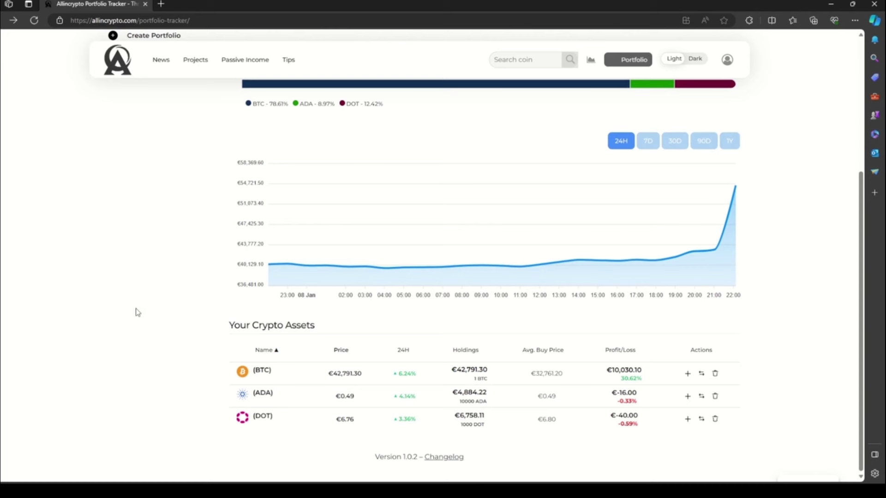
left_click(244, 373)
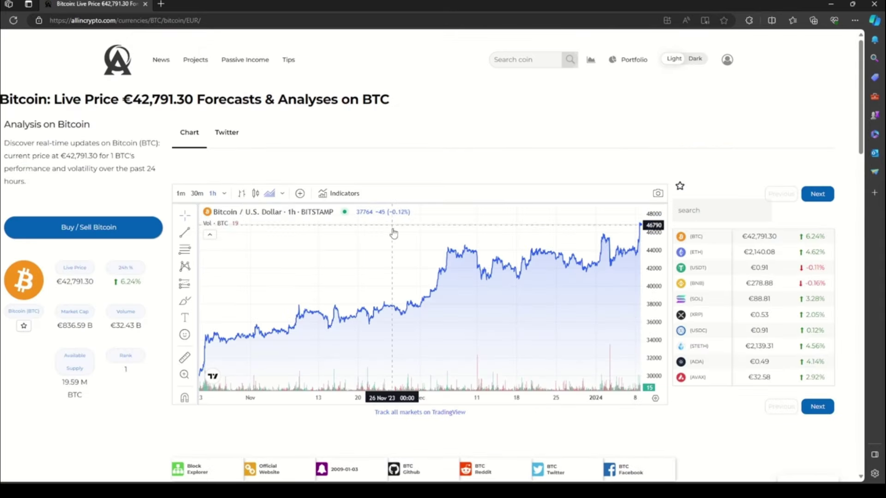
left_click_drag(361, 280, 463, 274)
scroll(629, 237, "down", 3)
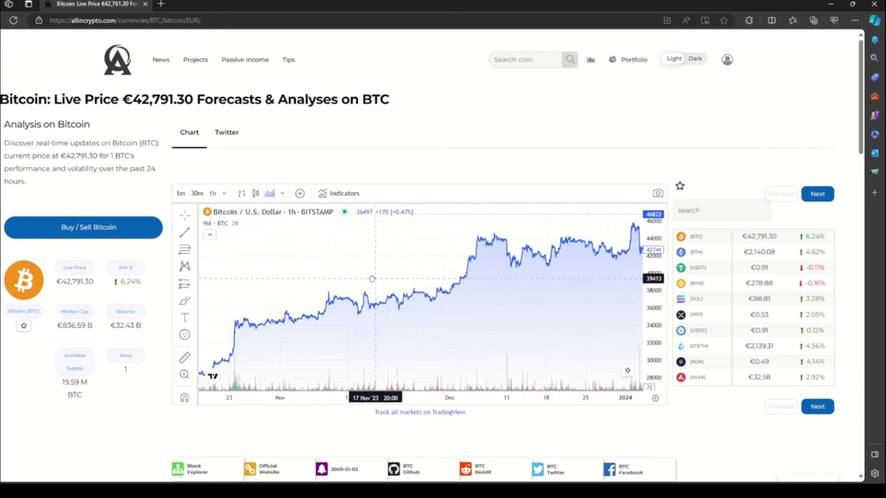
scroll(628, 175, "down", 8)
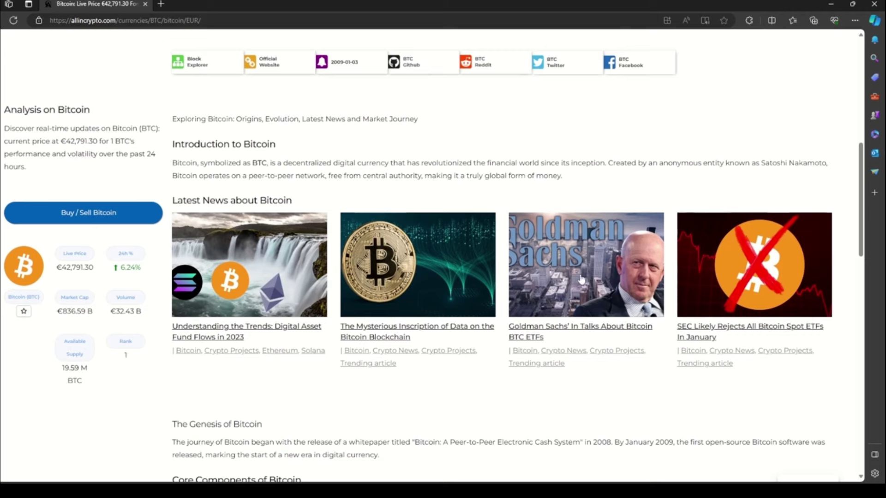
scroll(789, 282, "down", 12)
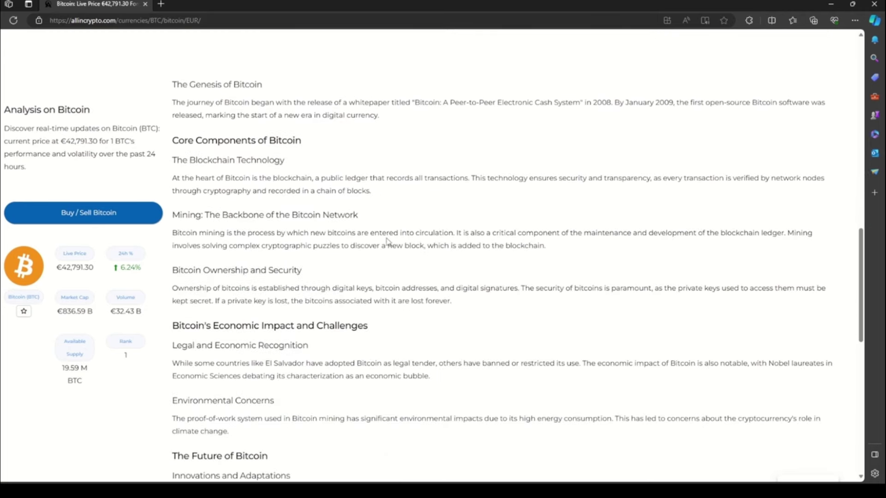
scroll(383, 242, "down", 4)
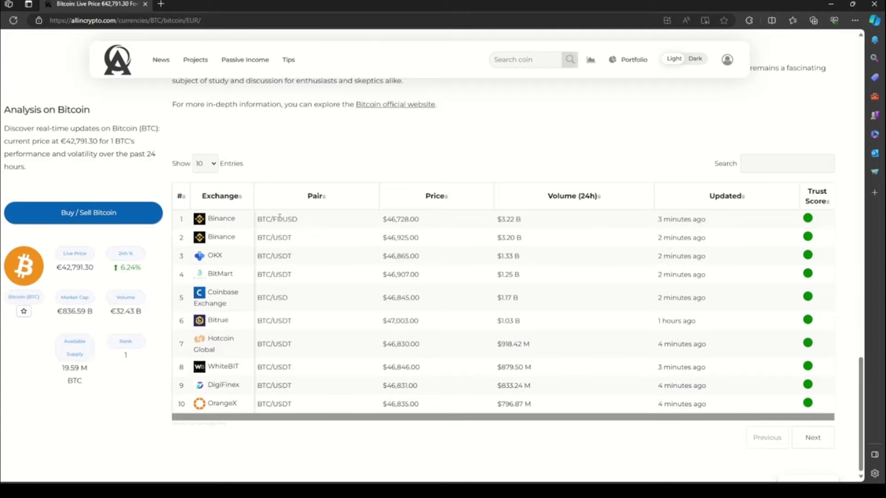
scroll(410, 217, "up", 18)
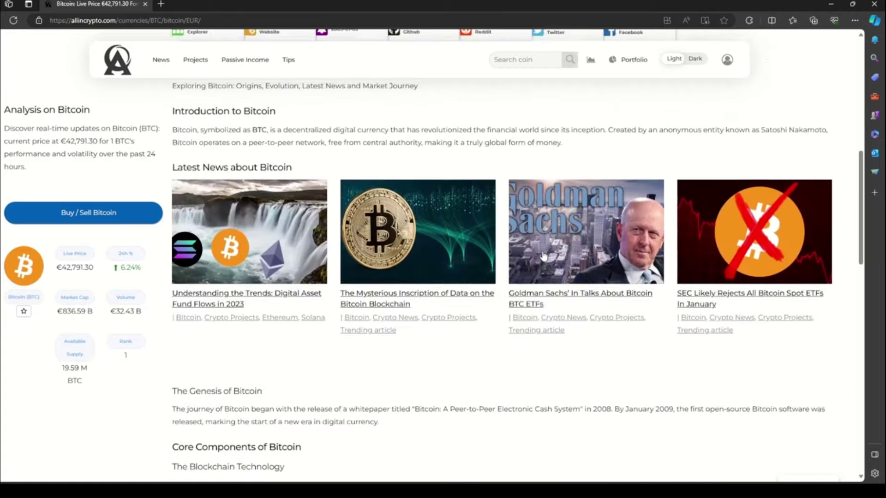
Step: Search the coin price table for 'carda' and open the Cardano detail page
left_click(591, 64)
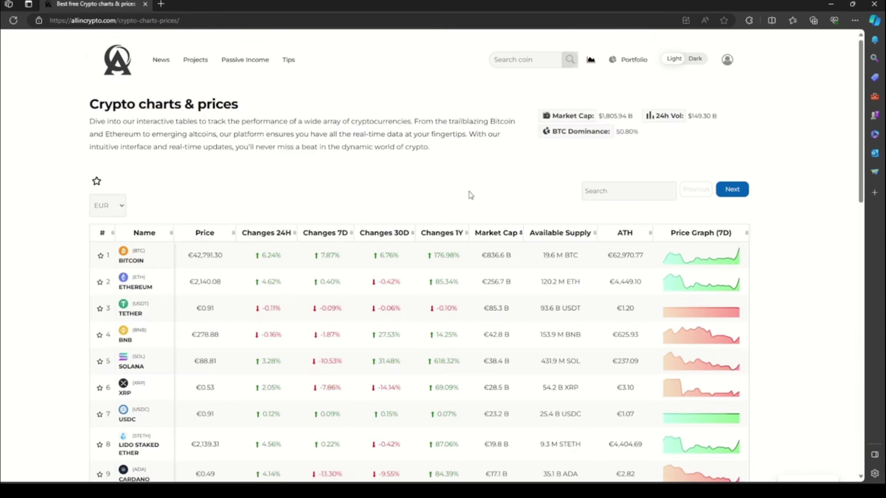
scroll(457, 203, "down", 10)
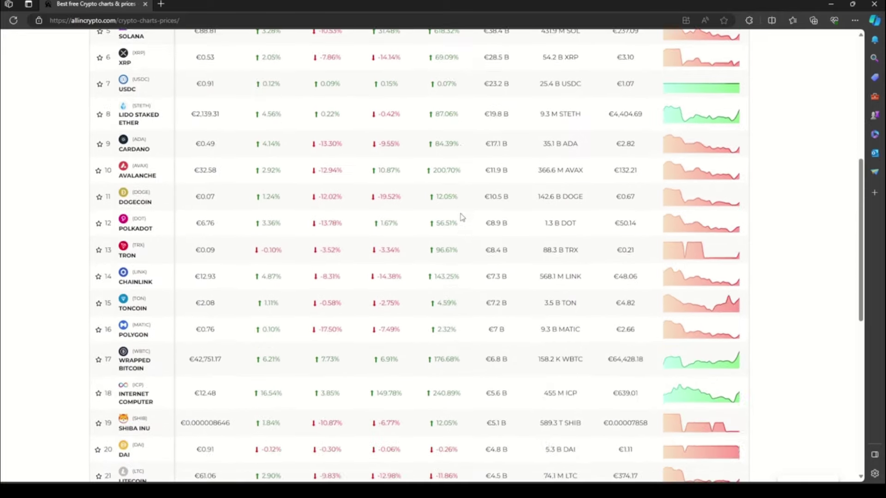
scroll(462, 217, "up", 10)
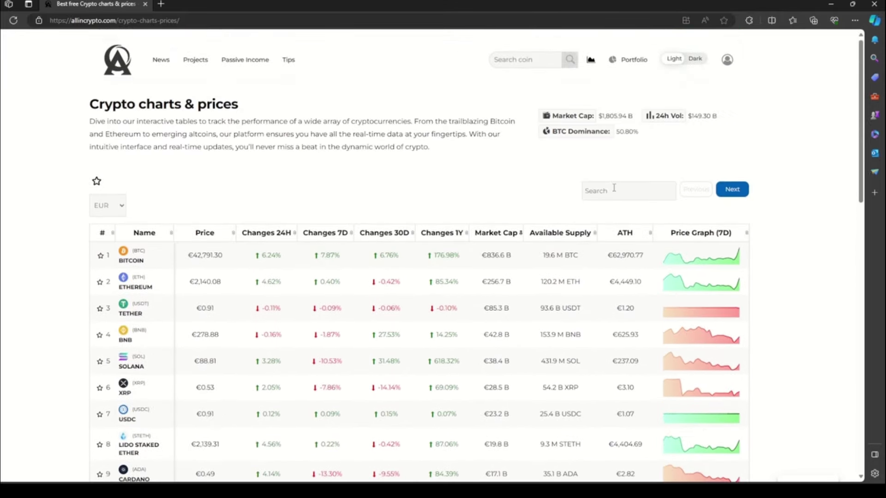
left_click(612, 188)
type("carda")
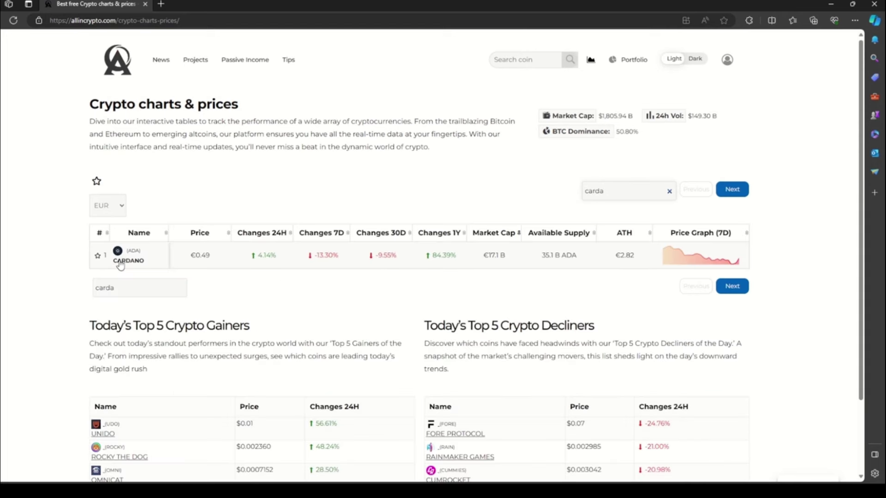
left_click(122, 261)
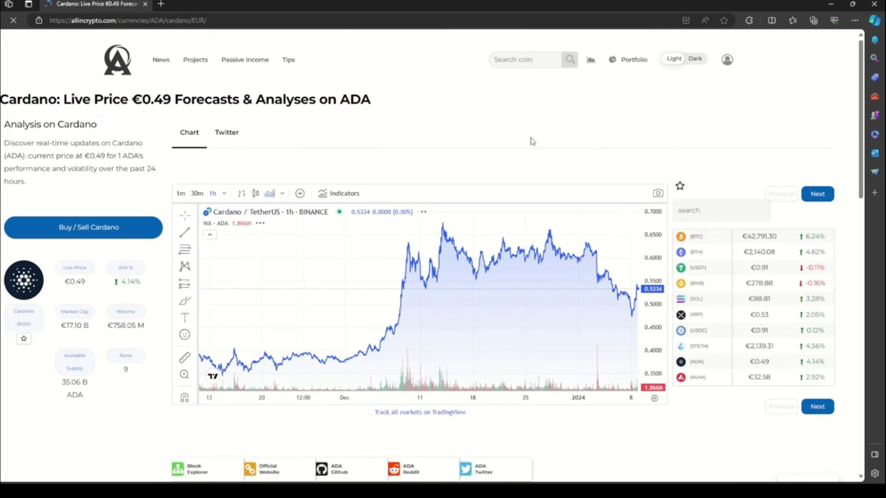
Step: Scroll down Cardano's page to its table of exchange pairs
scroll(619, 142, "down", 10)
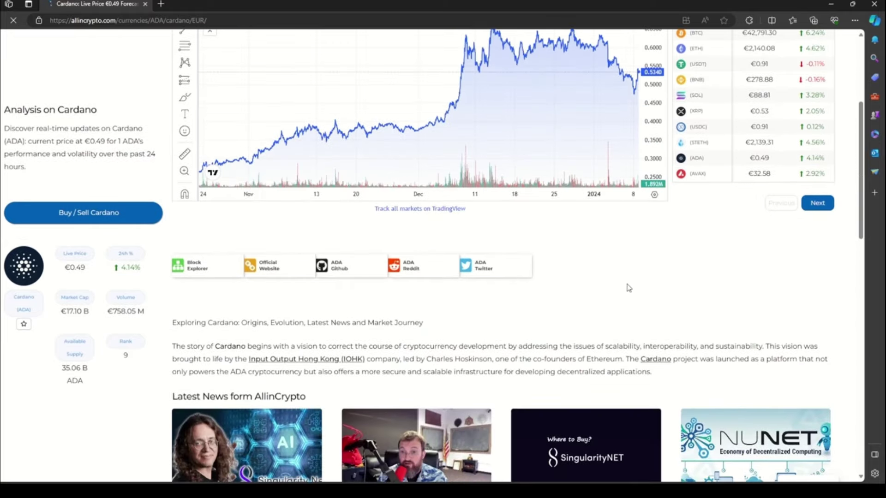
scroll(620, 279, "down", 7)
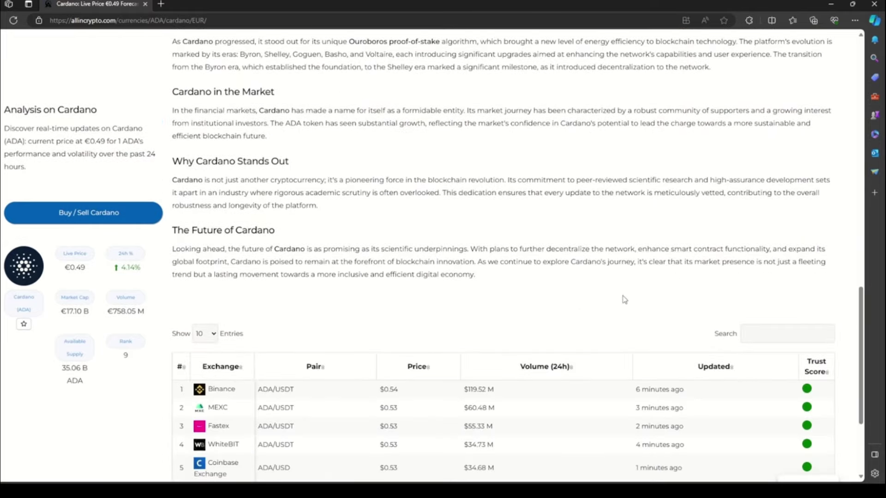
scroll(626, 303, "down", 3)
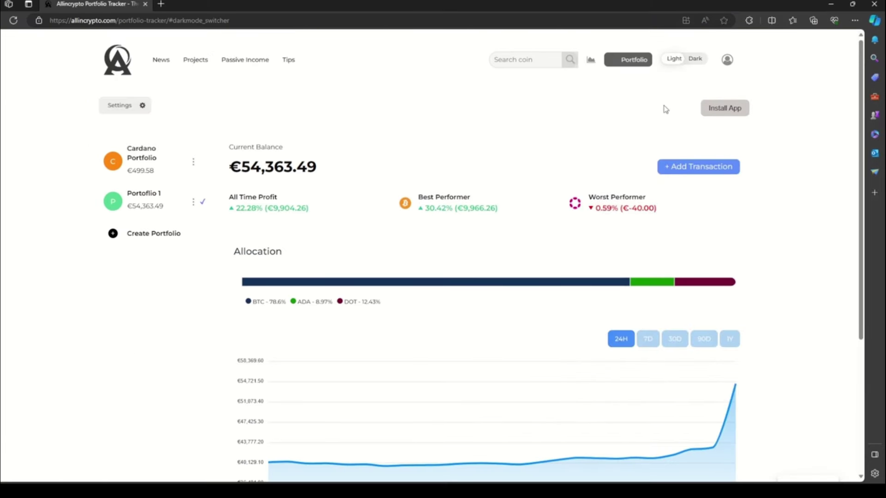
Step: Set the header's Light/Dark toggle to Dark
left_click(695, 60)
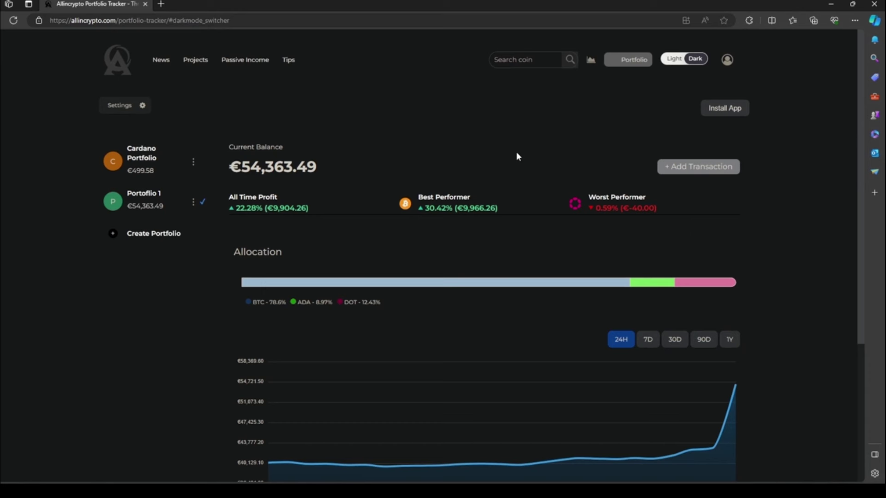
Step: Open My Profile settings and view the Change Password and Delete Account sections
mouse_move(730, 69)
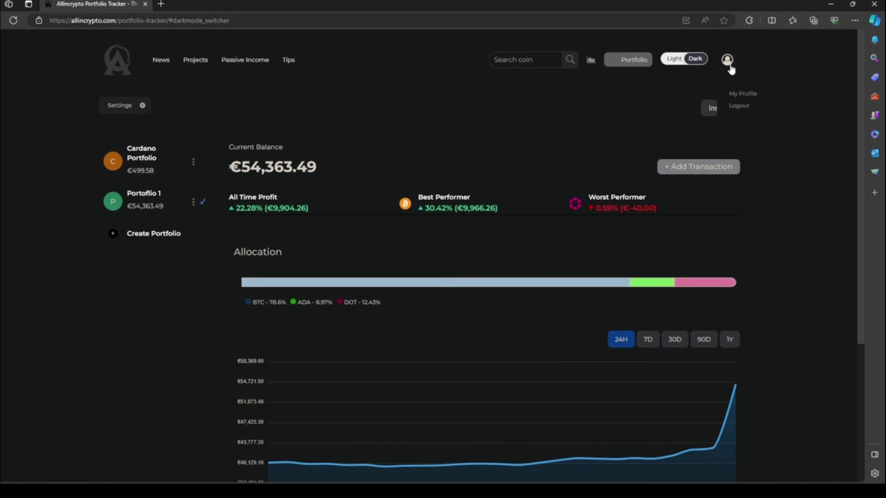
left_click(736, 95)
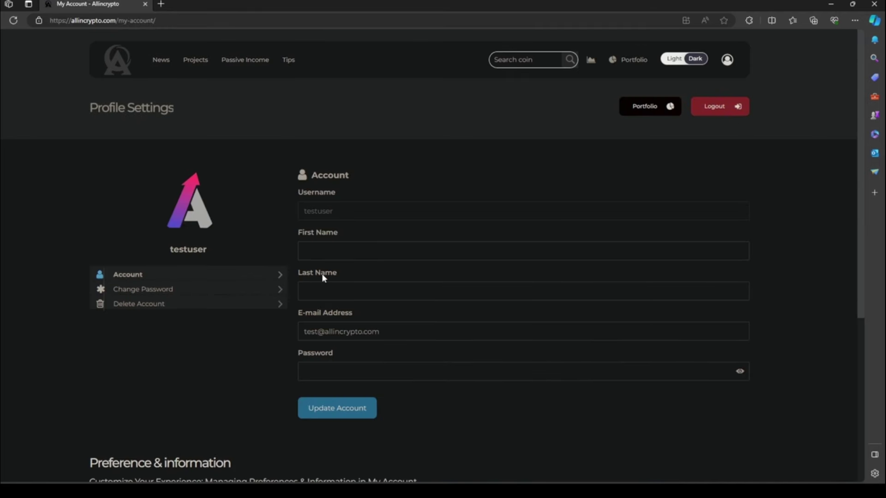
left_click(206, 290)
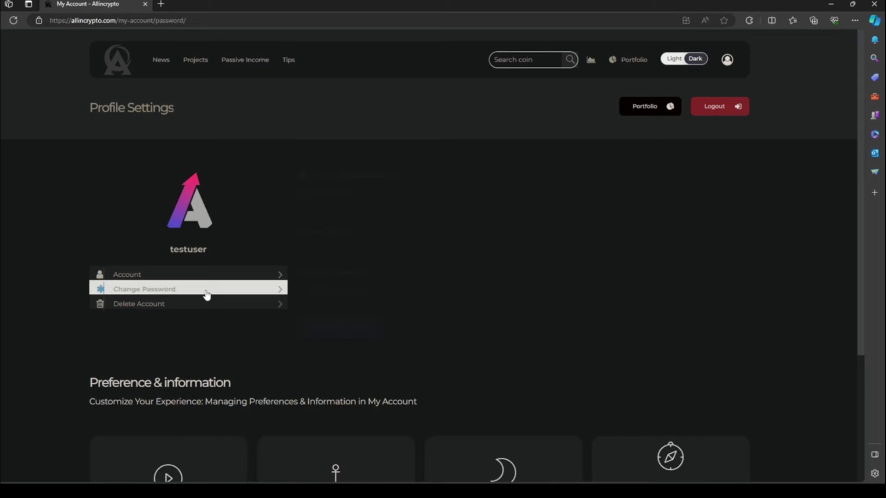
left_click(240, 307)
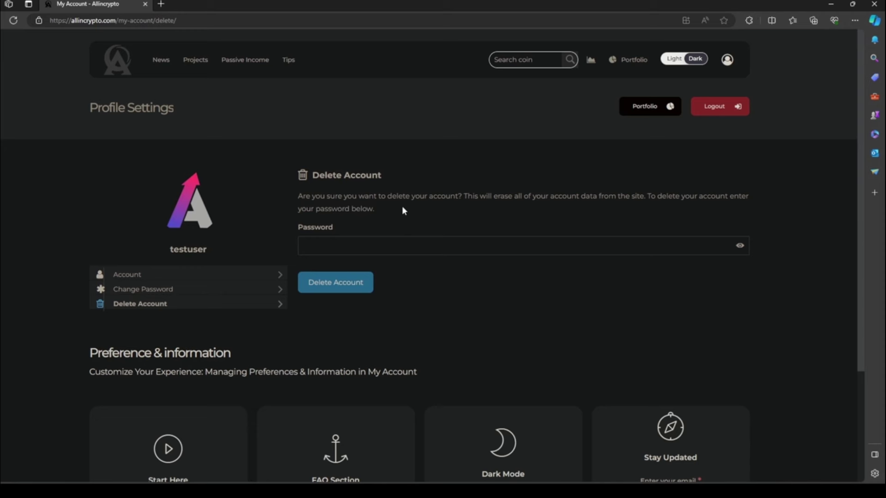
scroll(402, 210, "down", 3)
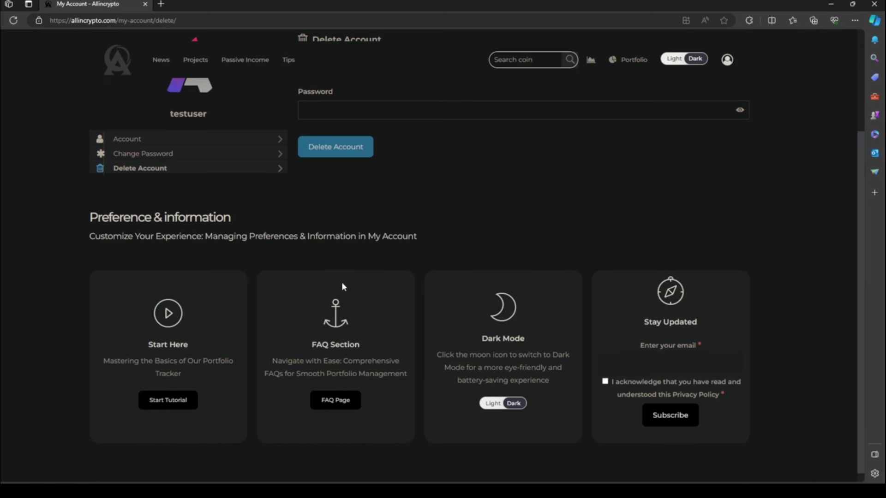
scroll(349, 278, "down", 1)
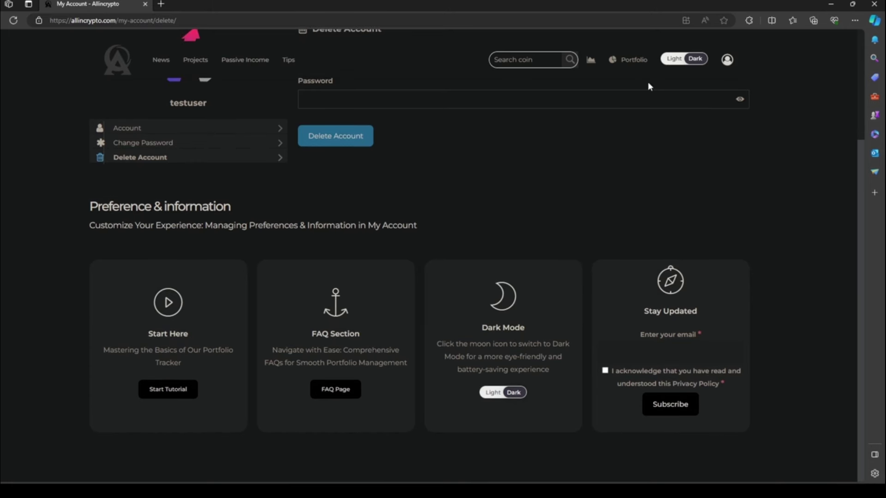
Step: Start the portfolio tracker tutorial from the Portfolio Settings page
left_click(629, 59)
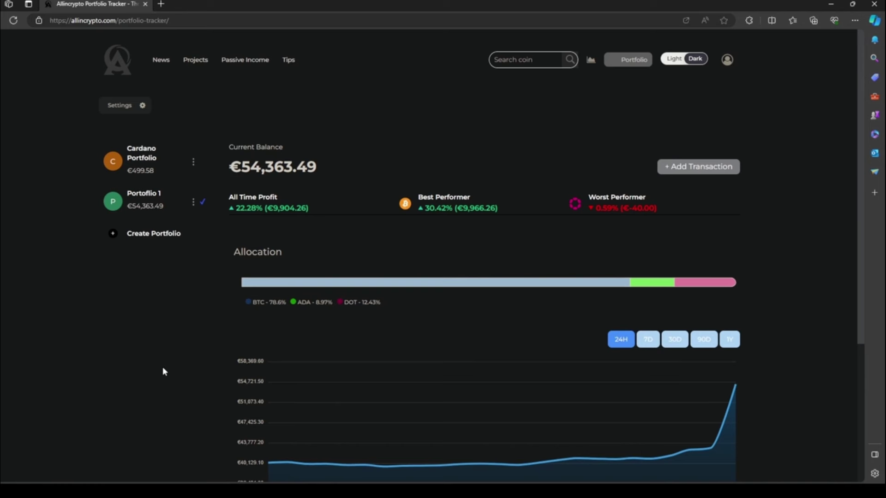
left_click(135, 112)
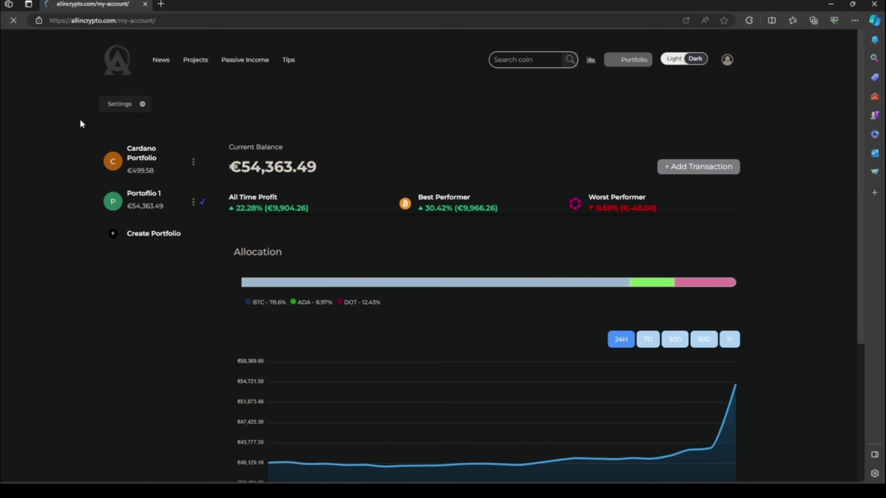
scroll(175, 157, "down", 5)
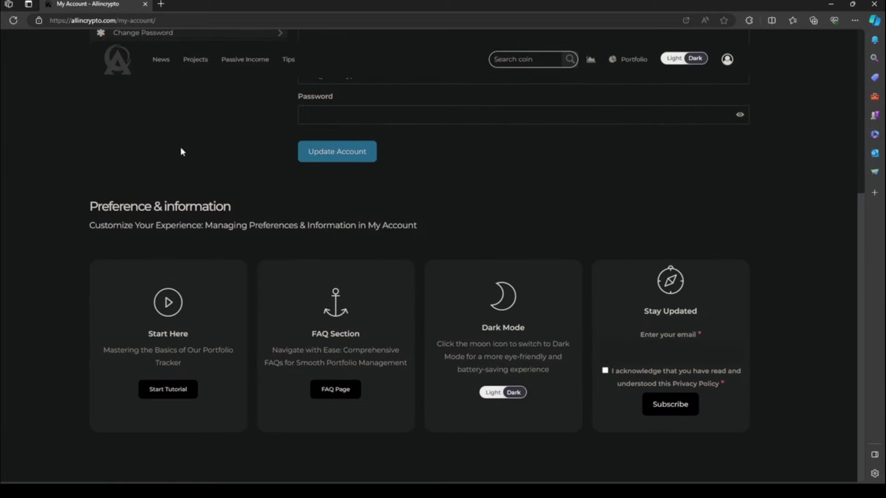
left_click(162, 396)
Step: Scroll through the tutorial's sections on using the portfolio tracker
scroll(302, 240, "down", 15)
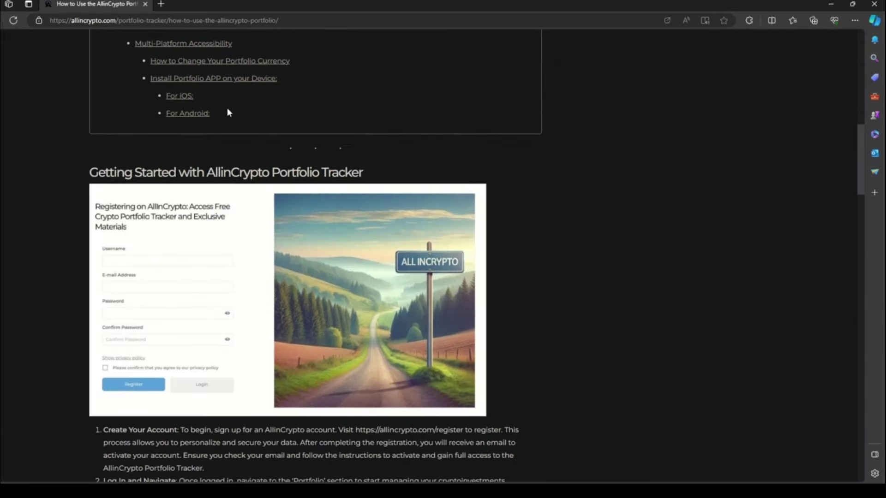
scroll(261, 195, "down", 20)
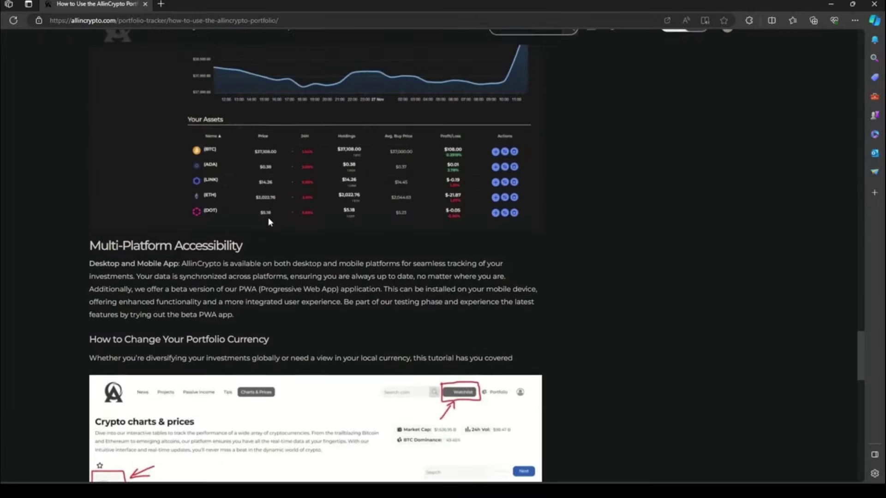
scroll(271, 222, "down", 6)
scroll(270, 222, "up", 3)
scroll(197, 214, "down", 6)
scroll(197, 214, "down", 3)
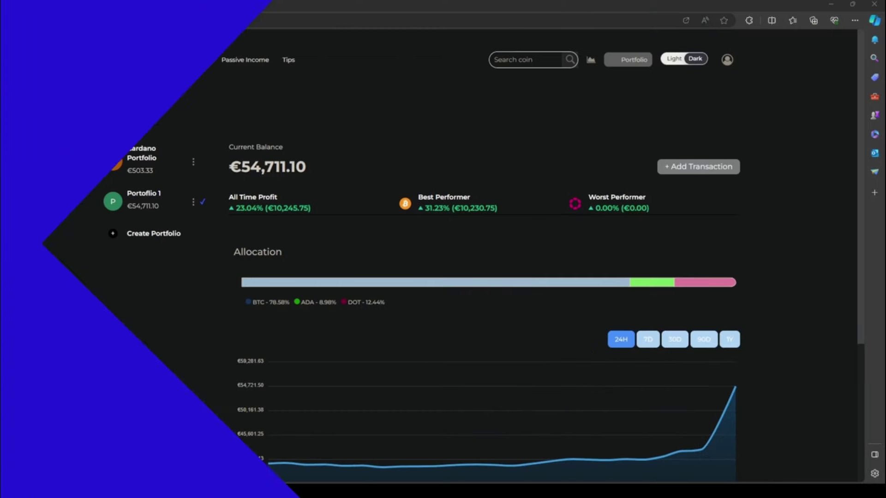